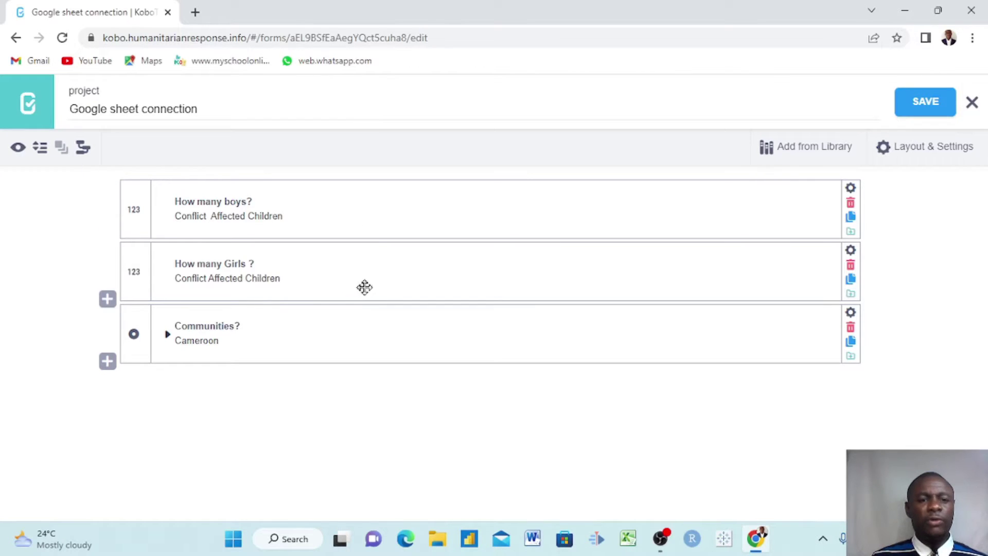
# - Make the form and its submissions public via link, then view the two-submission data table
pyautogui.click(972, 102)
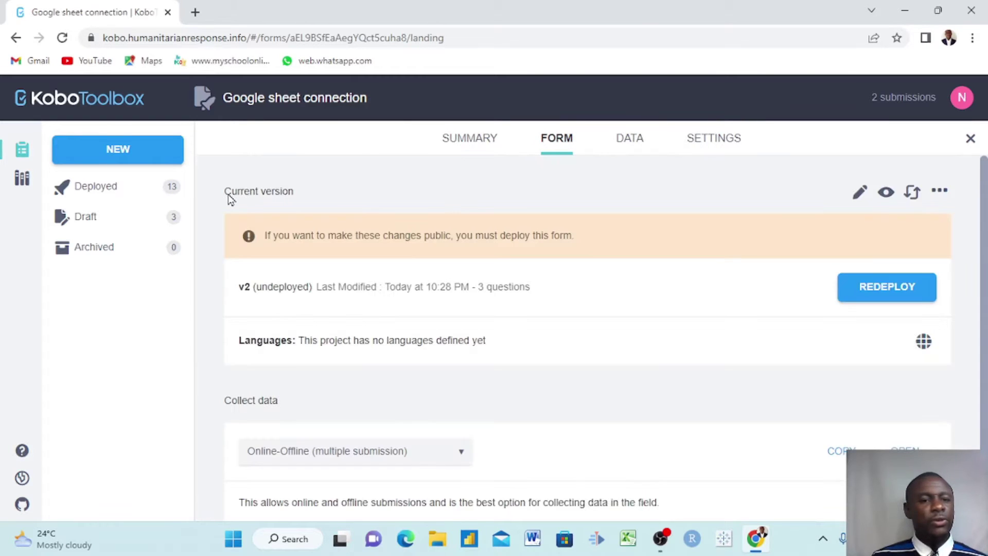
pyautogui.scroll(-1, 430, 338)
pyautogui.scroll(1, 430, 337)
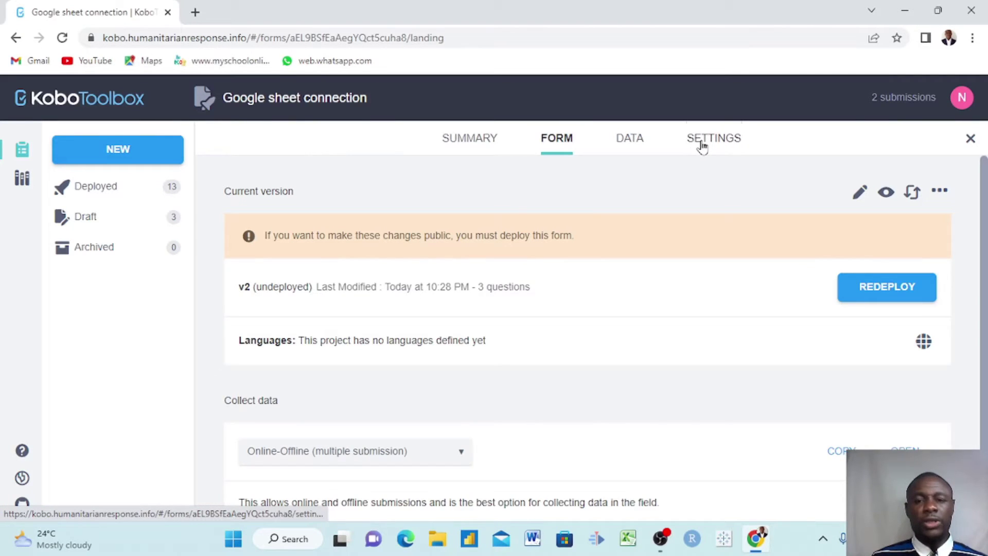
pyautogui.click(702, 146)
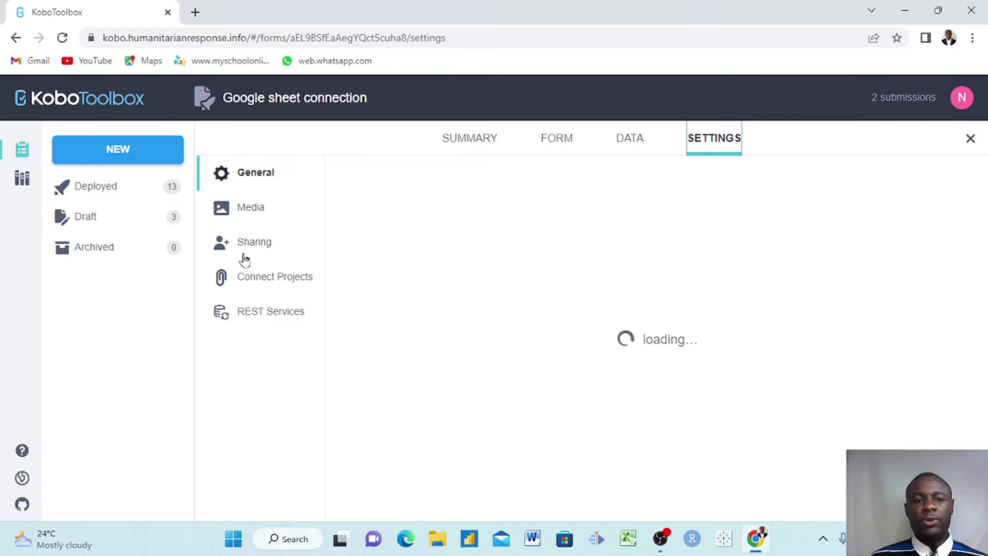
pyautogui.click(254, 242)
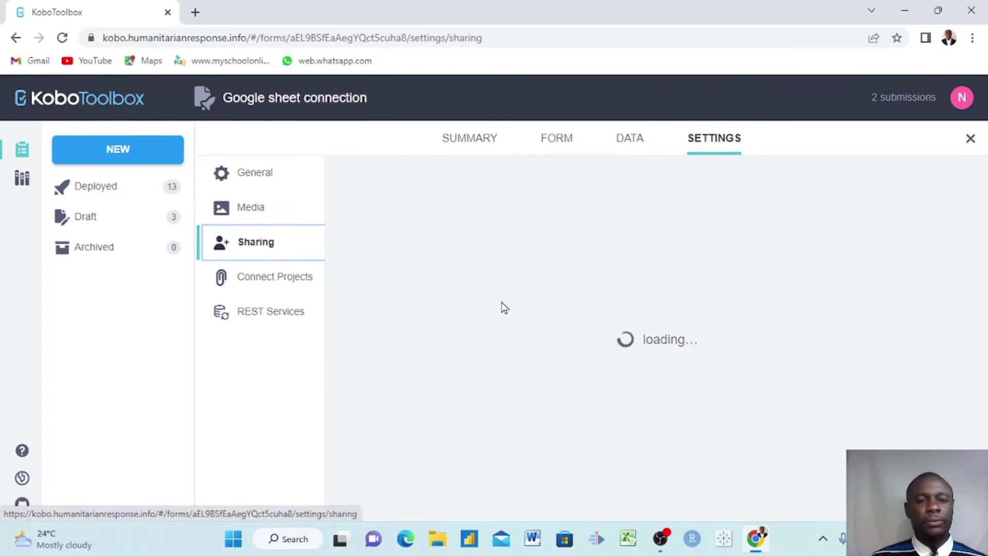
pyautogui.scroll(-1, 502, 307)
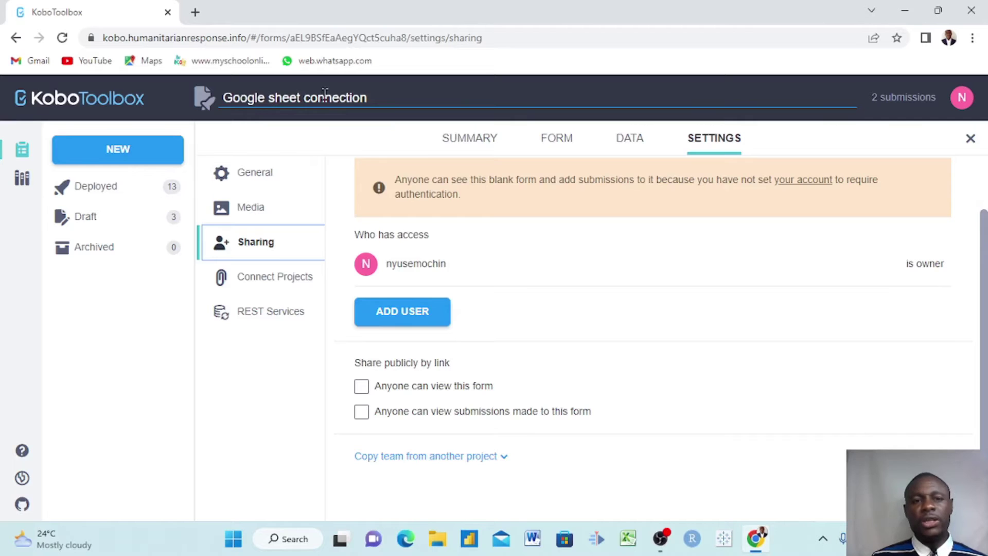
pyautogui.click(361, 412)
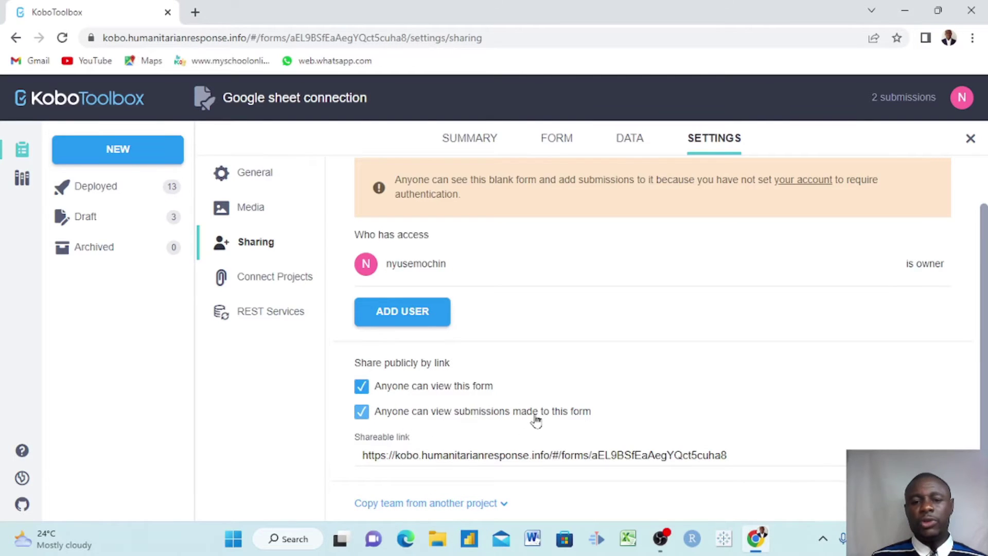
pyautogui.scroll(2, 633, 387)
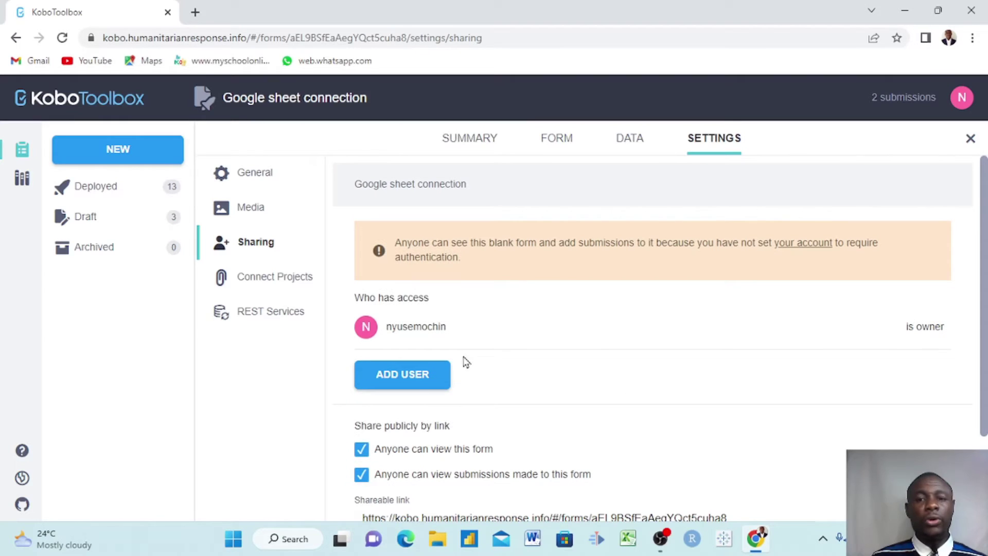
pyautogui.click(629, 139)
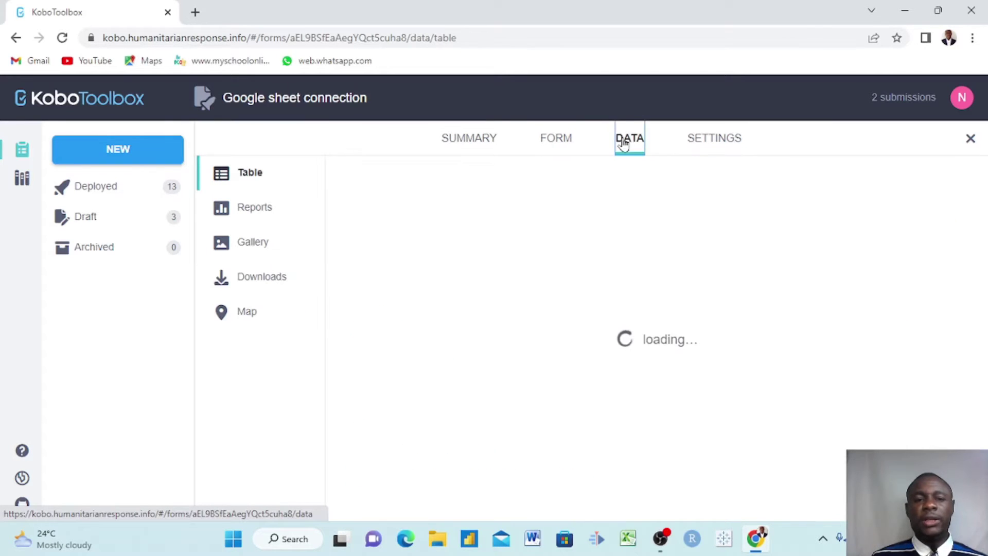
# - Delete the earlier export from the project's Downloads page
pyautogui.click(247, 279)
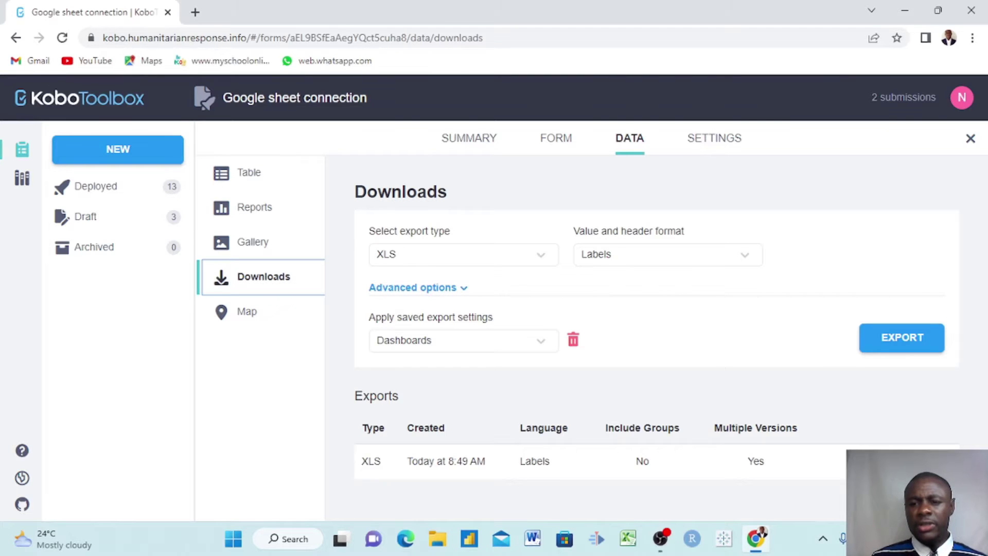
pyautogui.click(573, 340)
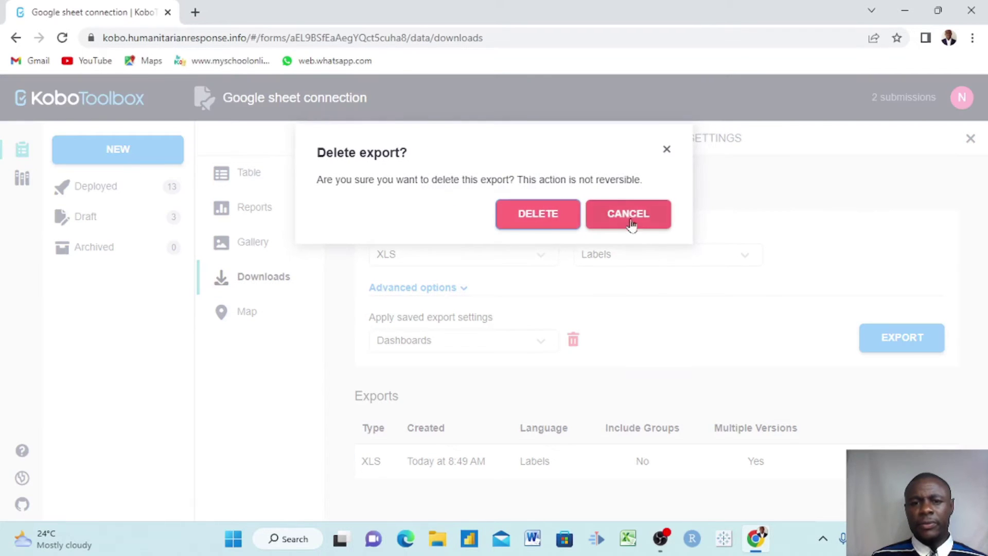
pyautogui.click(530, 225)
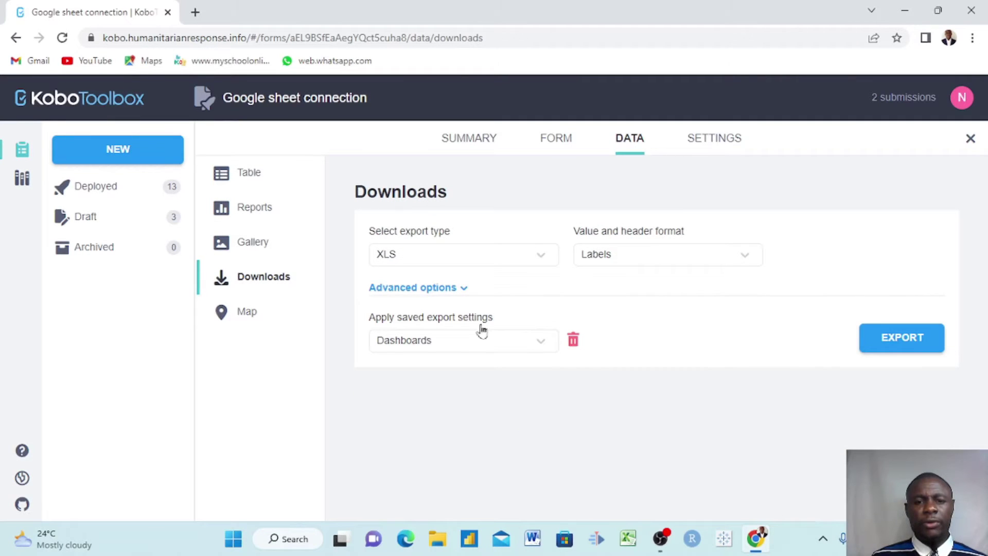
# - Set select-many answers to export as separate columns in the advanced options
pyautogui.click(465, 293)
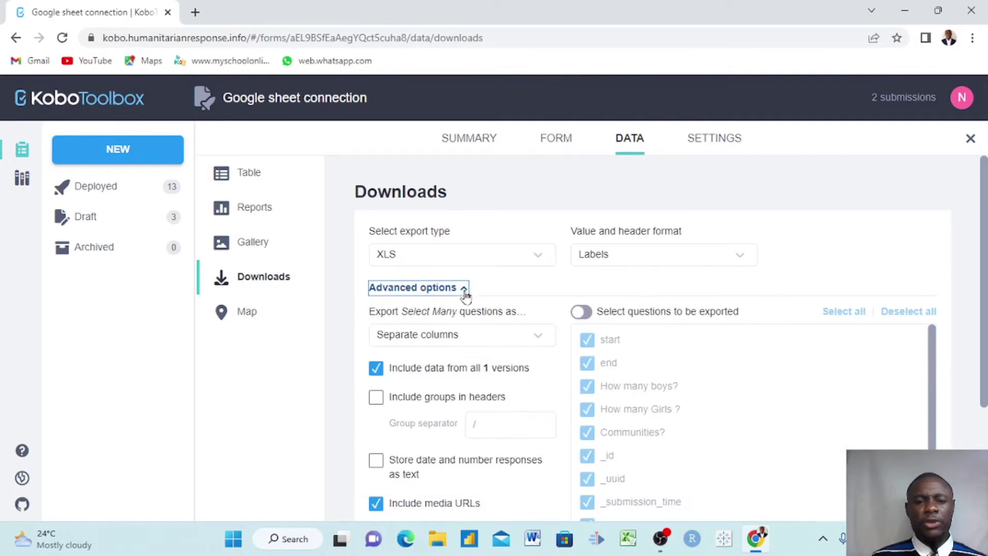
pyautogui.scroll(-1, 479, 332)
pyautogui.click(539, 271)
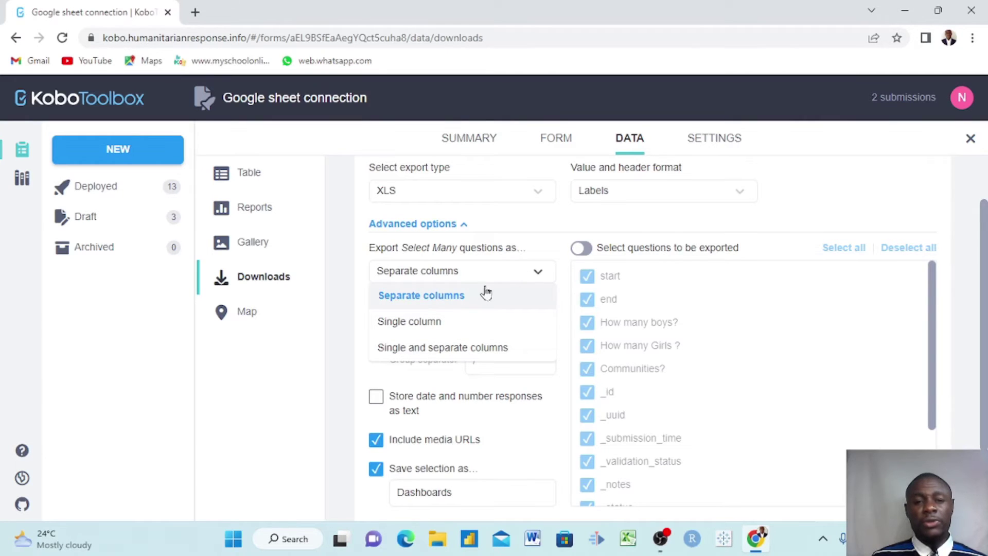
pyautogui.click(538, 273)
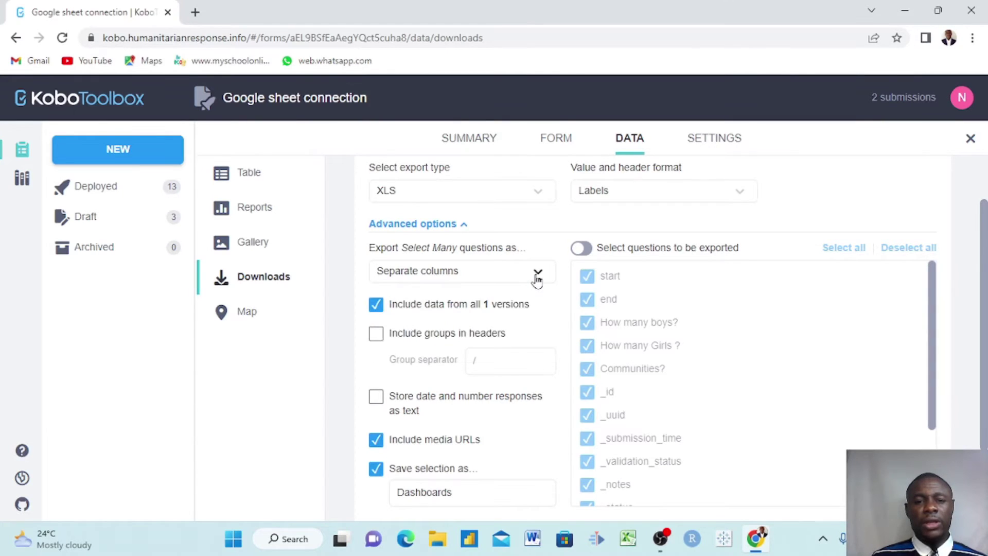
pyautogui.scroll(-1, 537, 279)
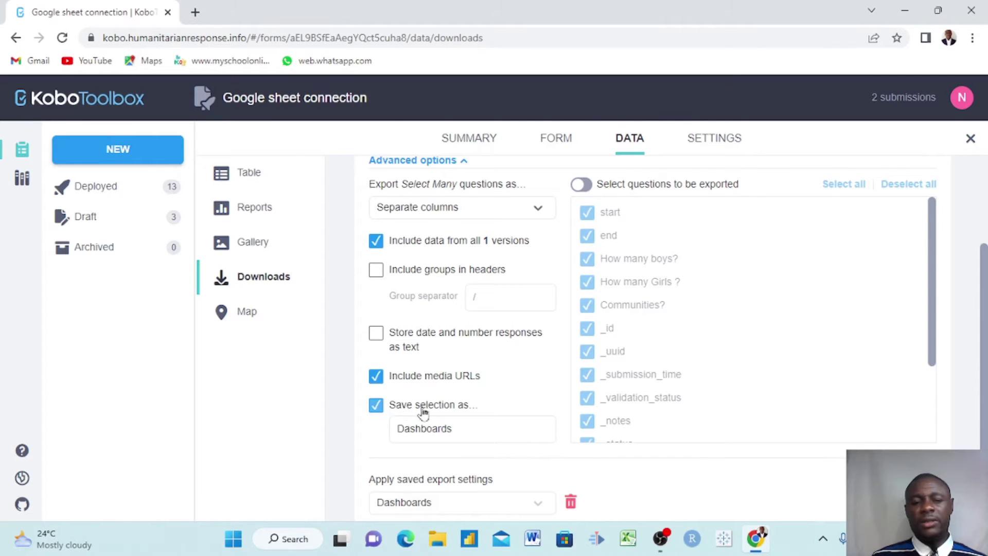
pyautogui.scroll(-1, 423, 412)
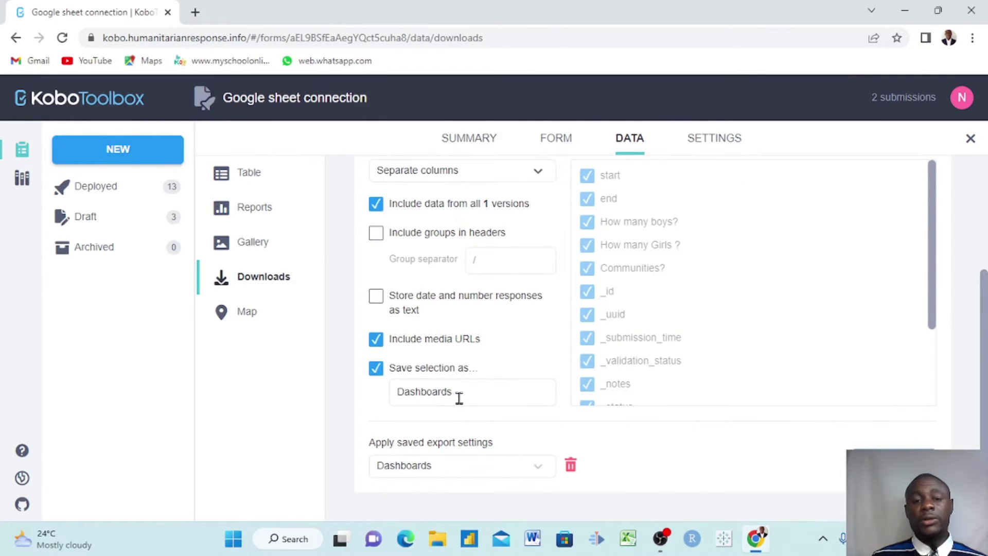
# - Replace the saved export settings name with 'Dashboard', keeping selection saving enabled
pyautogui.click(459, 398)
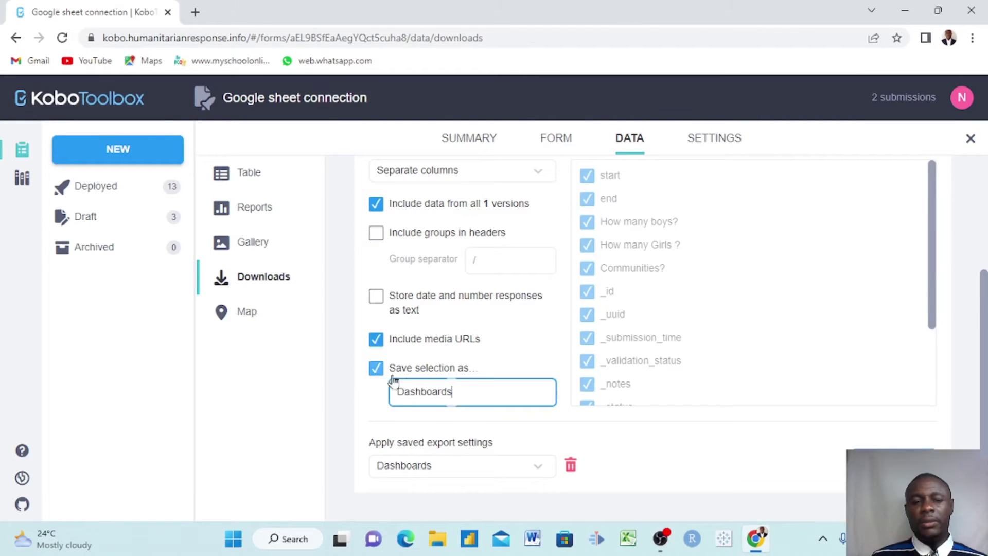
pyautogui.press('BackSpace')
pyautogui.press('BackSpace')
pyautogui.press('BackSpace')
pyautogui.press('BackSpace')
pyautogui.press('BackSpace')
pyautogui.press('BackSpace')
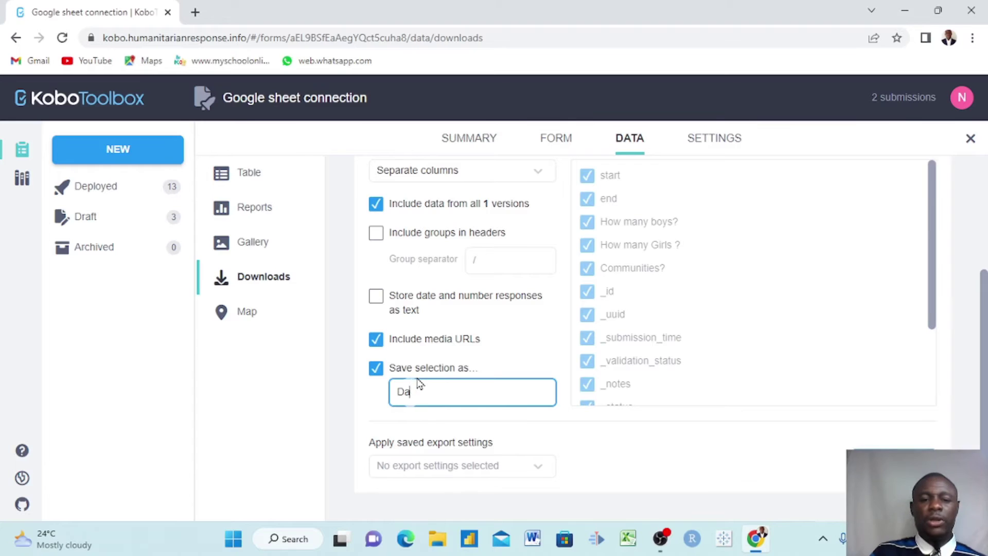
pyautogui.press('BackSpace')
pyautogui.press('BackSpace')
pyautogui.click(376, 368)
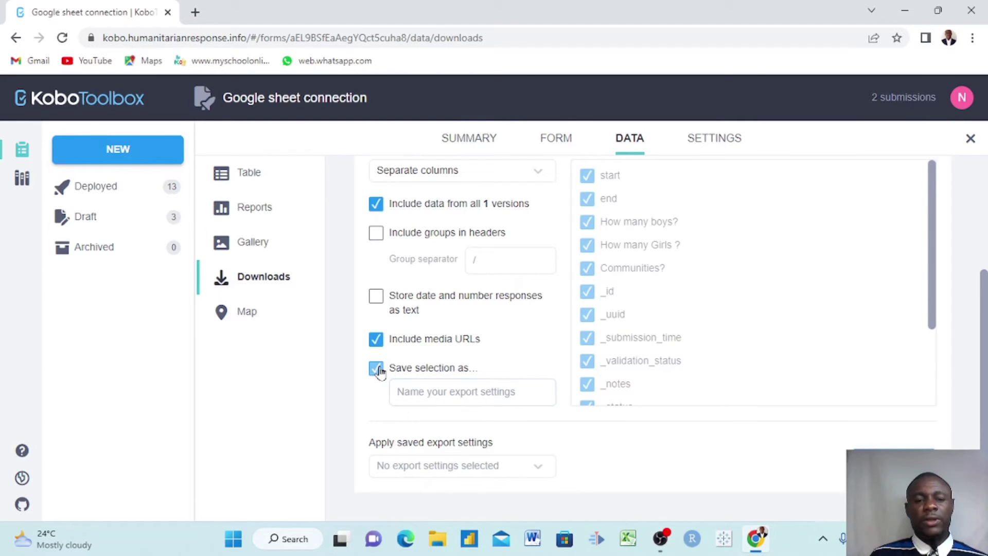
pyautogui.click(376, 369)
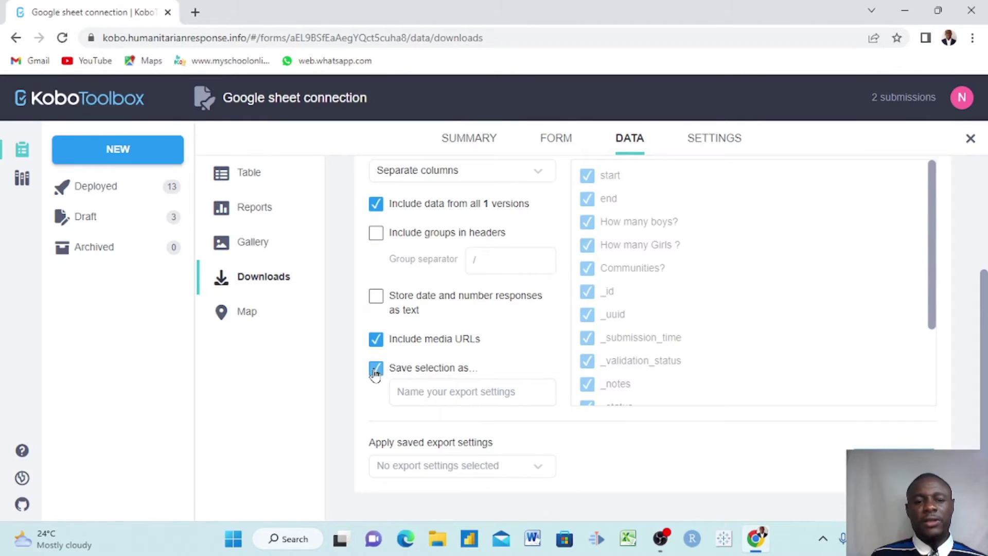
pyautogui.click(420, 391)
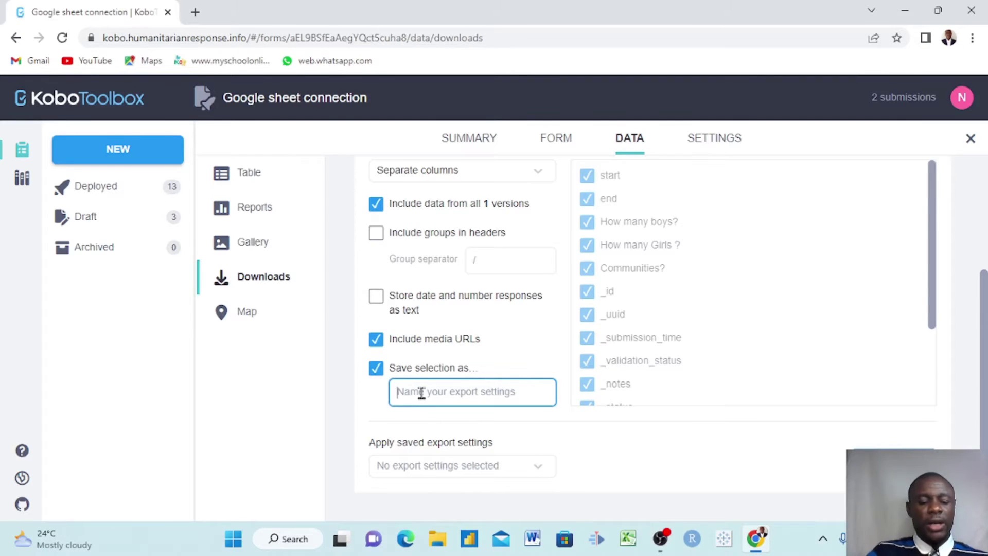
pyautogui.write('Dashboard')
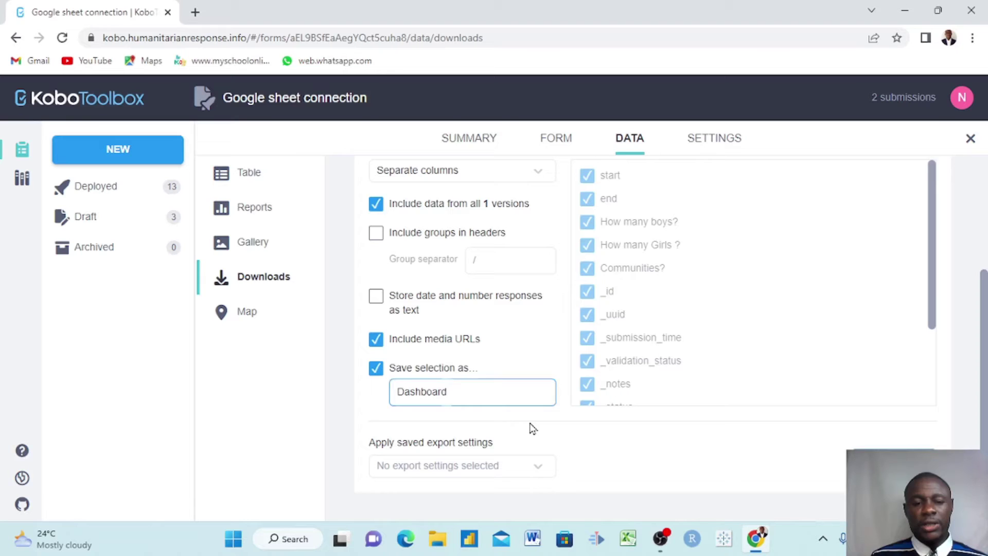
pyautogui.click(532, 424)
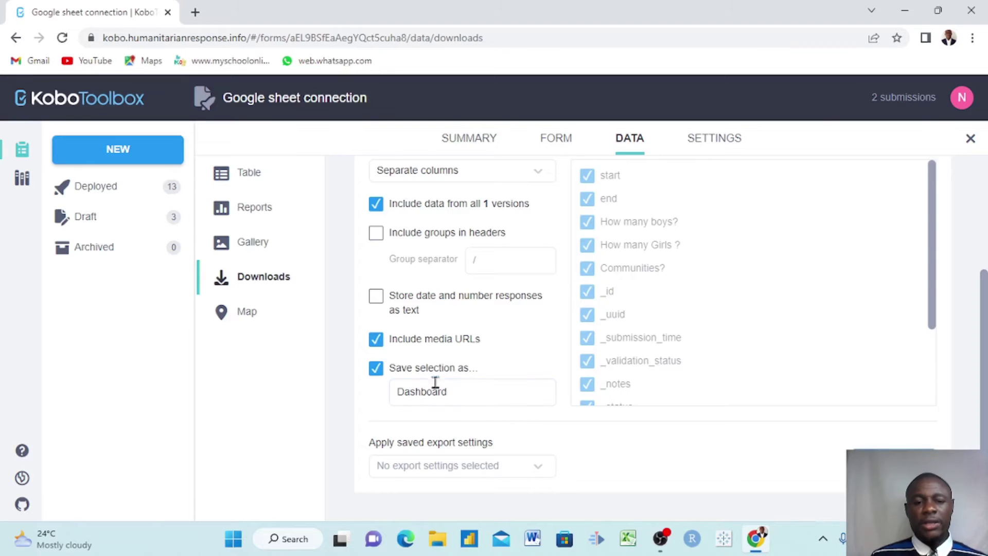
pyautogui.click(468, 396)
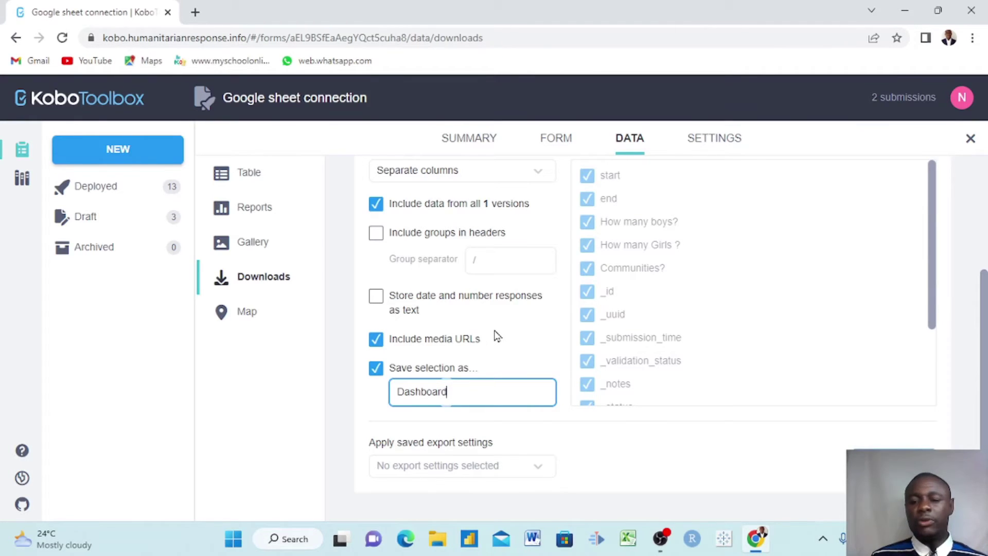
pyautogui.scroll(3, 495, 337)
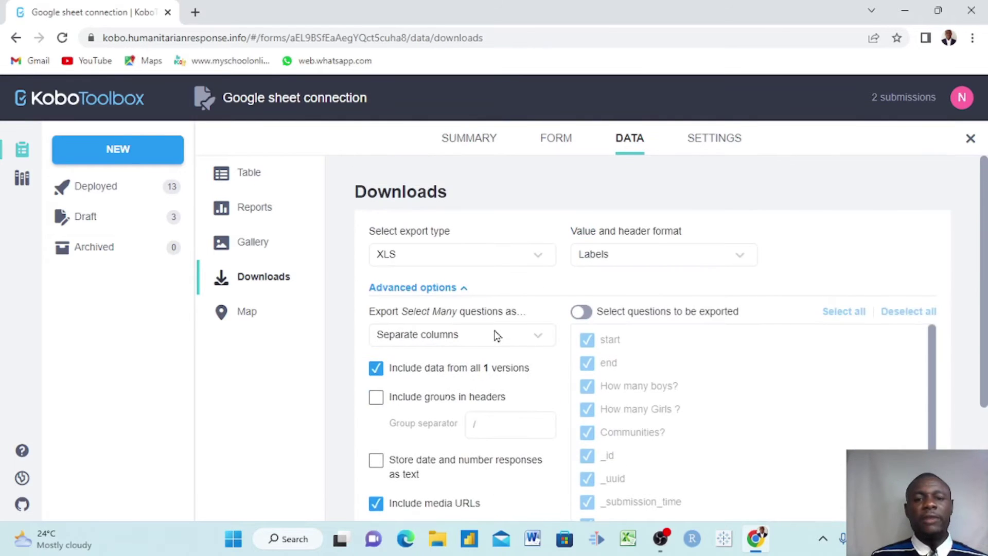
pyautogui.scroll(-1, 495, 336)
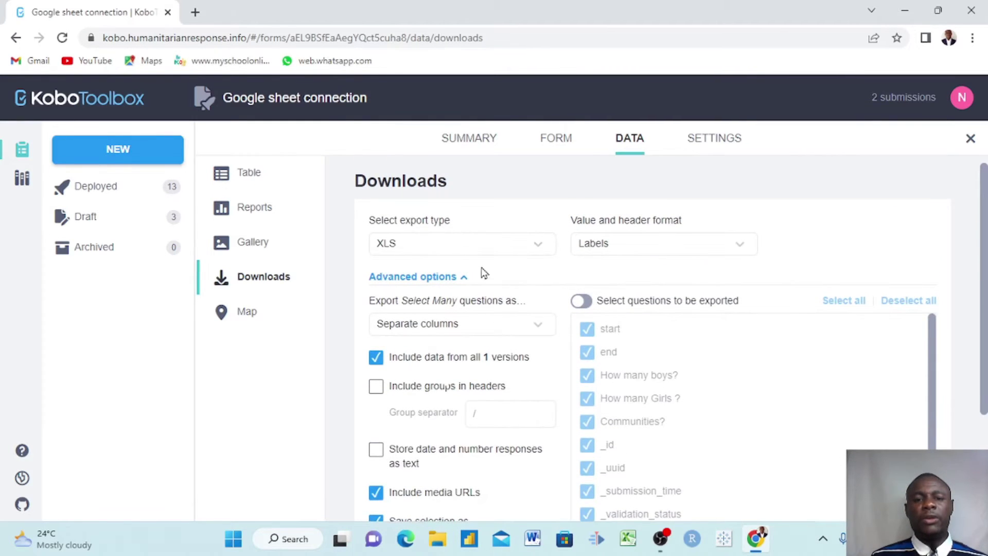
# - Apply the saved Dashboards export settings and generate a new XLS export
pyautogui.click(538, 244)
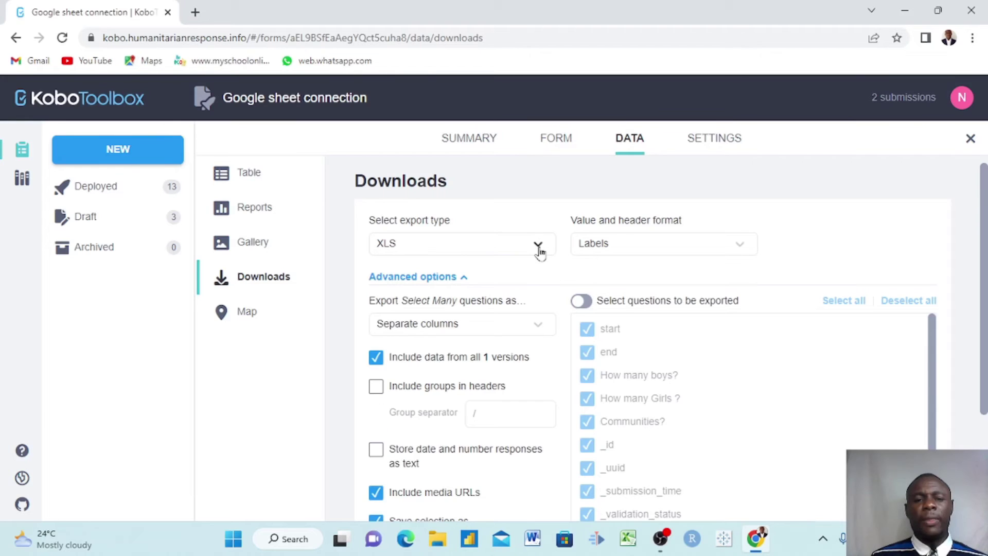
pyautogui.click(462, 277)
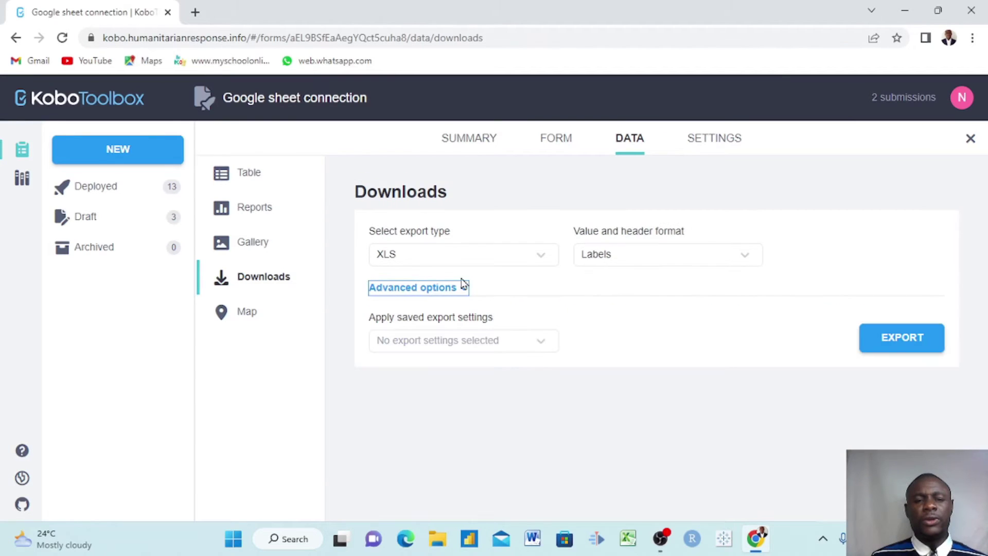
pyautogui.click(542, 341)
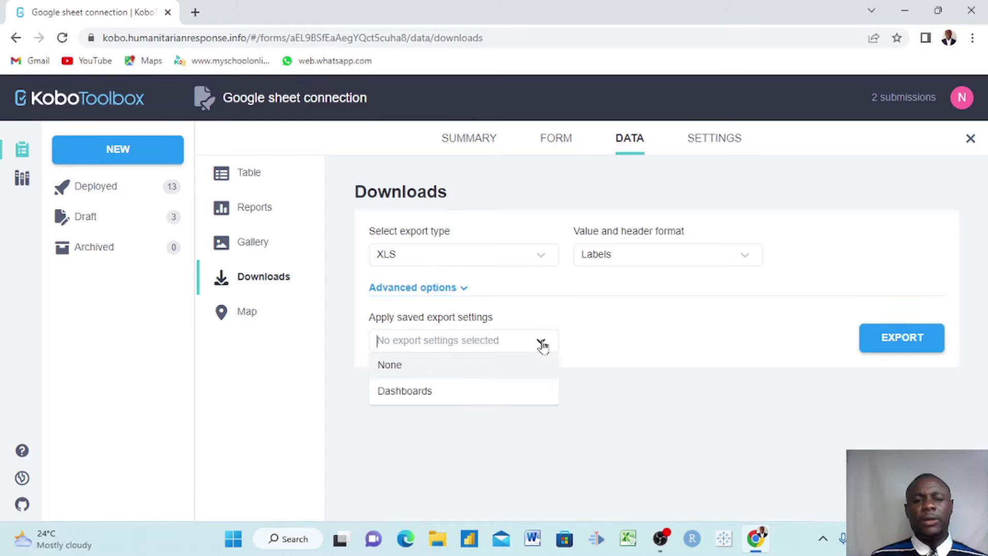
pyautogui.click(410, 392)
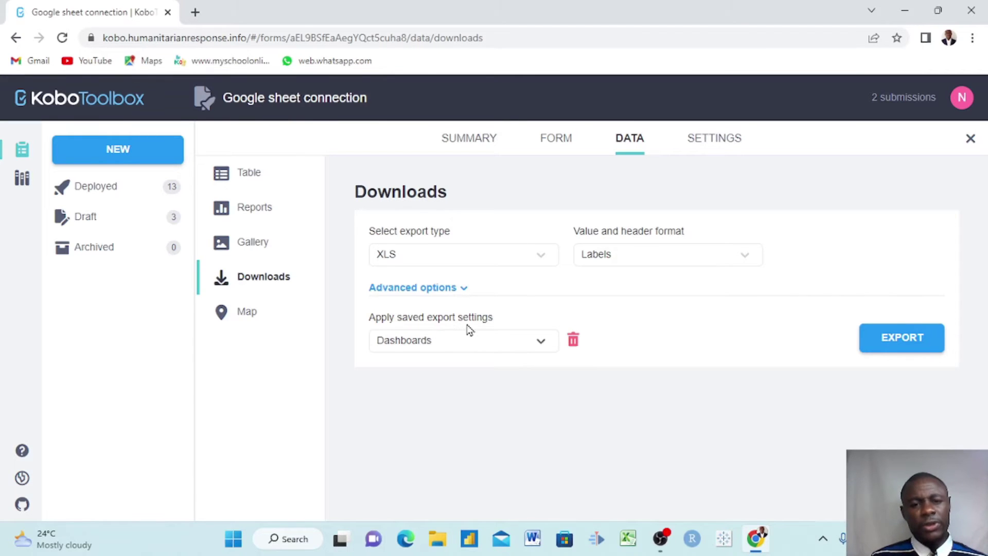
pyautogui.click(896, 340)
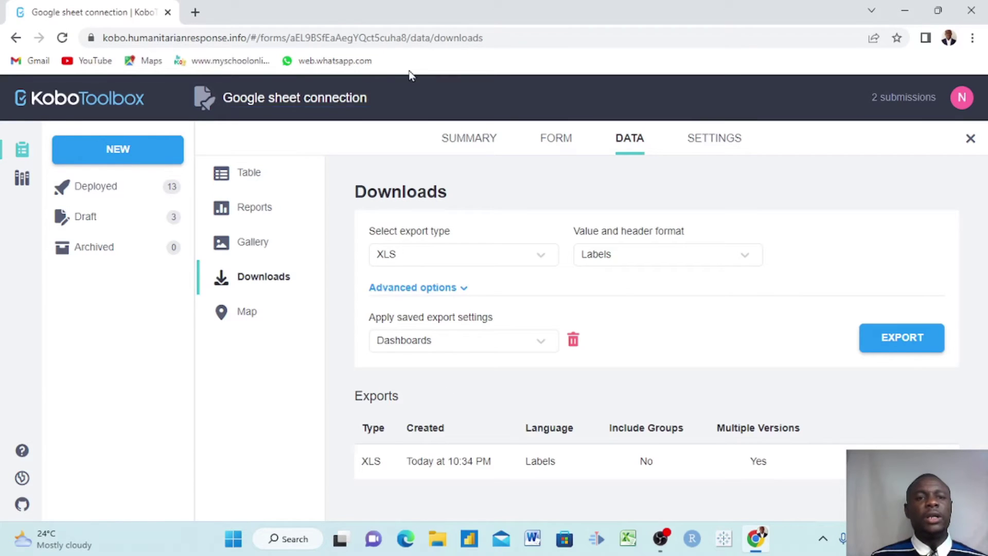
# - Trim the project address down to the server's api/v2 URL and copy it
pyautogui.click(491, 40)
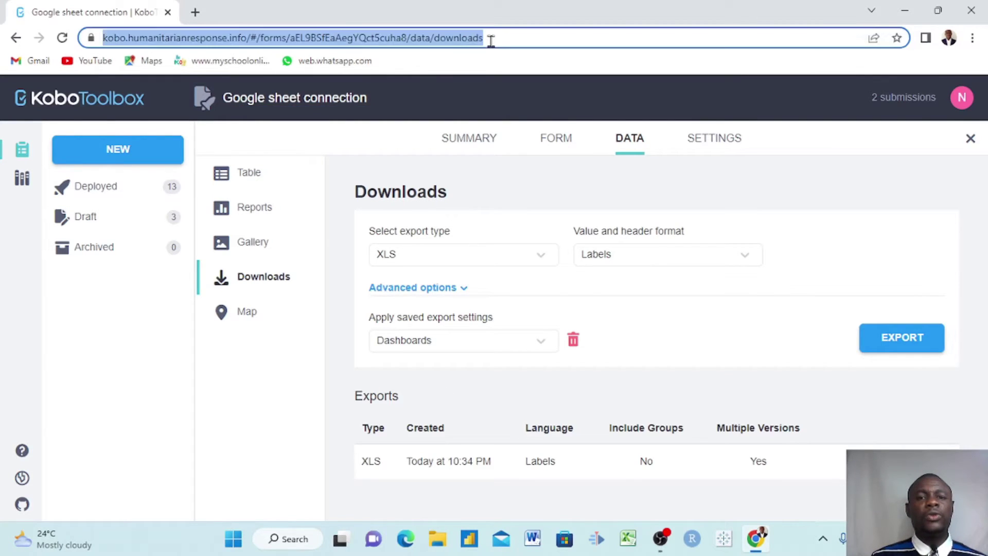
pyautogui.click(491, 40)
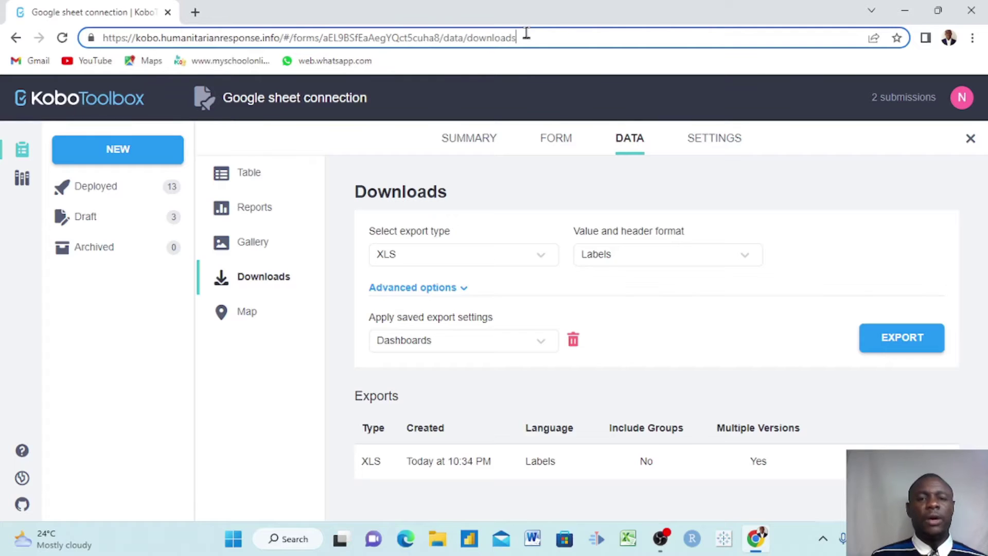
pyautogui.moveTo(525, 38); pyautogui.dragTo(286, 40)
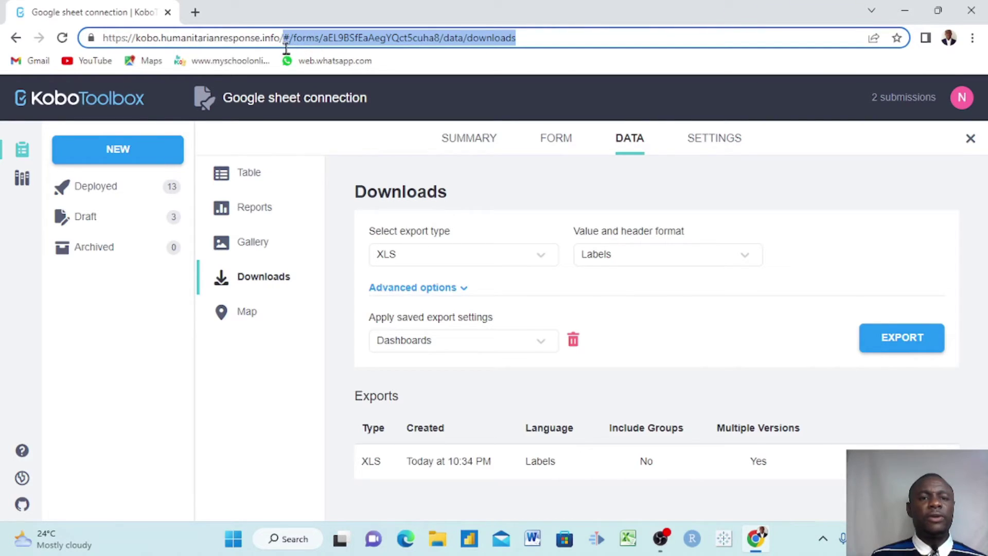
pyautogui.press('BackSpace')
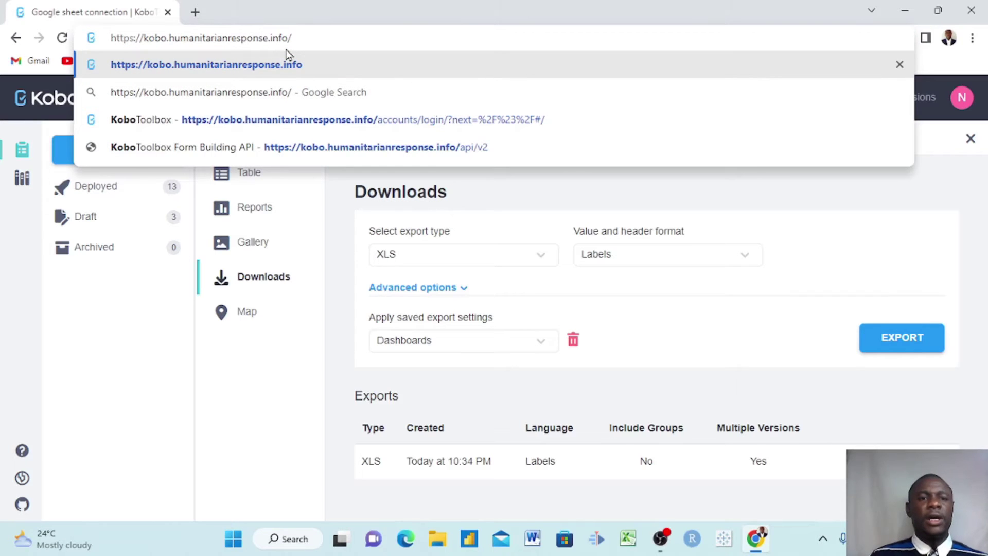
pyautogui.write('api/')
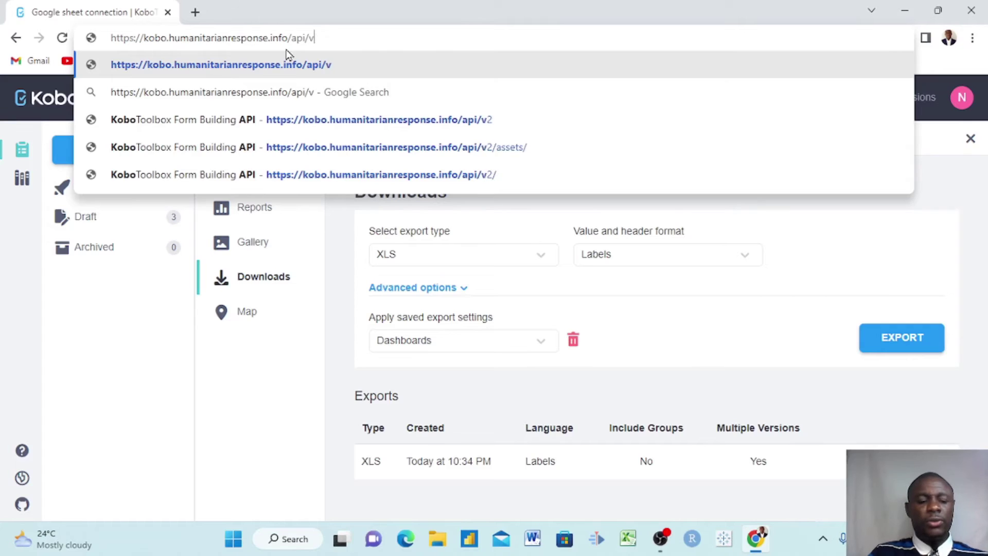
pyautogui.write('v2')
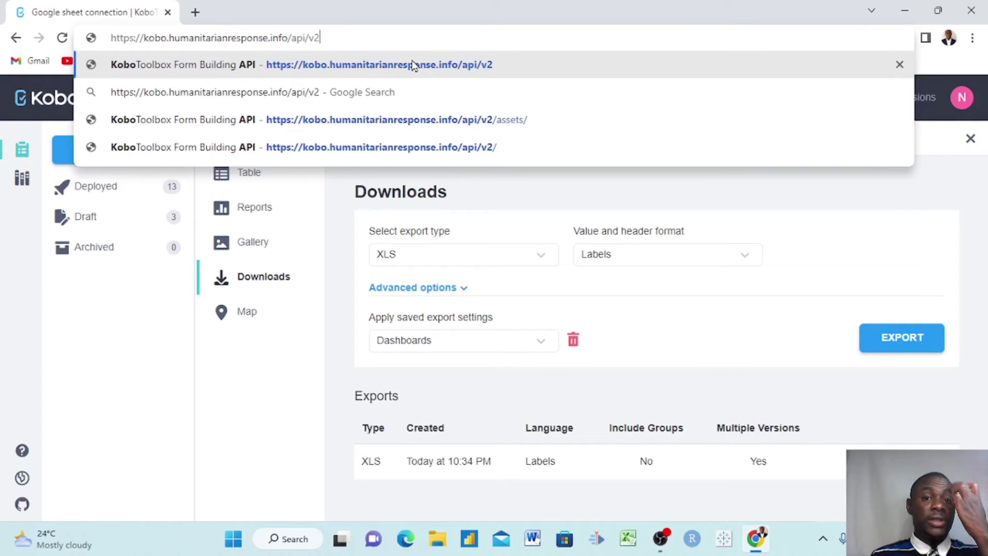
pyautogui.tripleClick(313, 37)
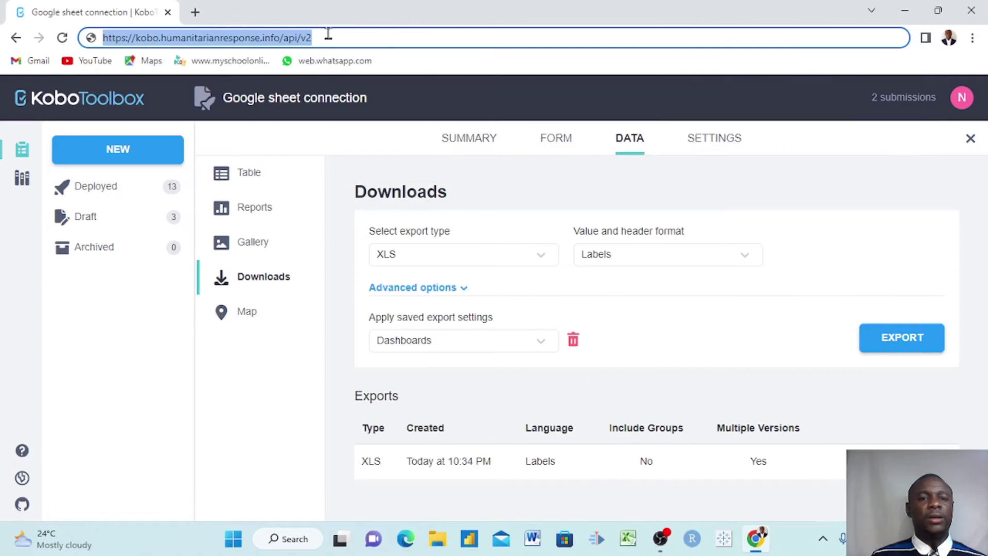
pyautogui.hotkey('ctrl', 'c')
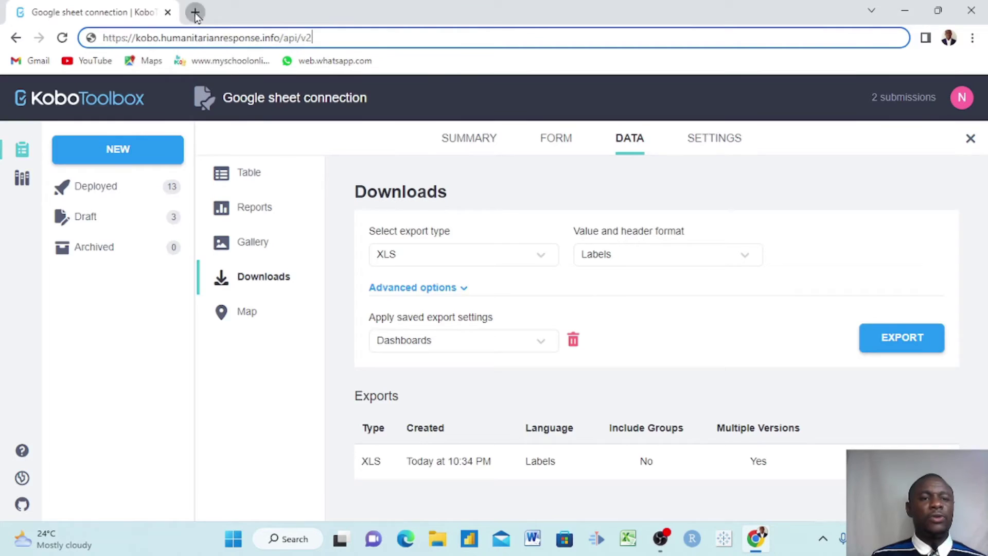
# - Load the api/v2 address in a new tab and go to the Asset List page
pyautogui.click(195, 13)
pyautogui.click(287, 42)
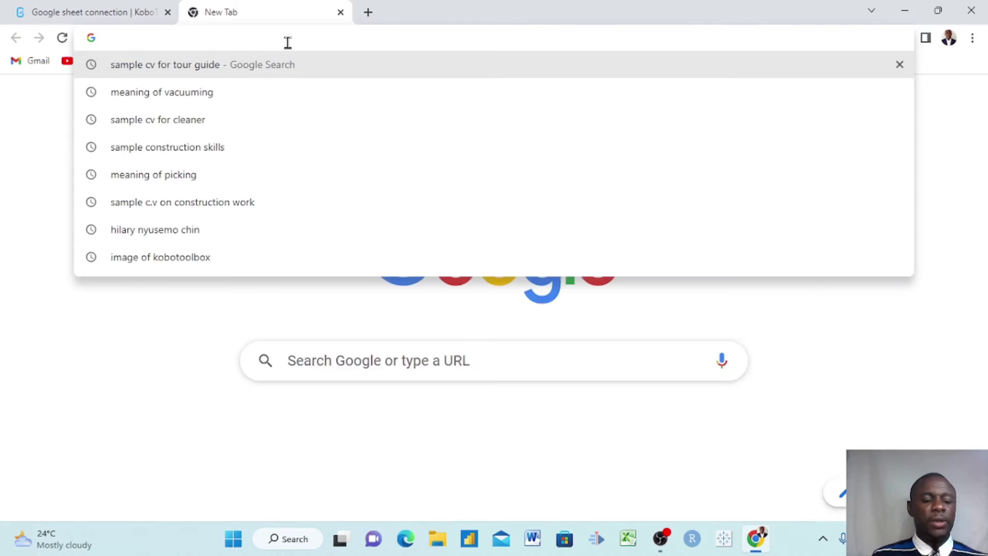
pyautogui.hotkey('ctrl', 'v')
pyautogui.press('Return')
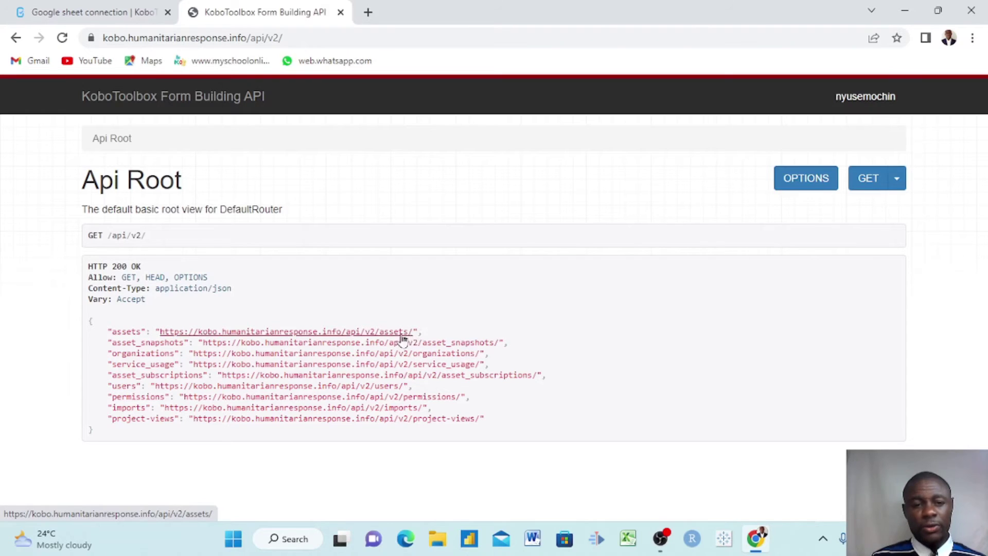
pyautogui.click(305, 333)
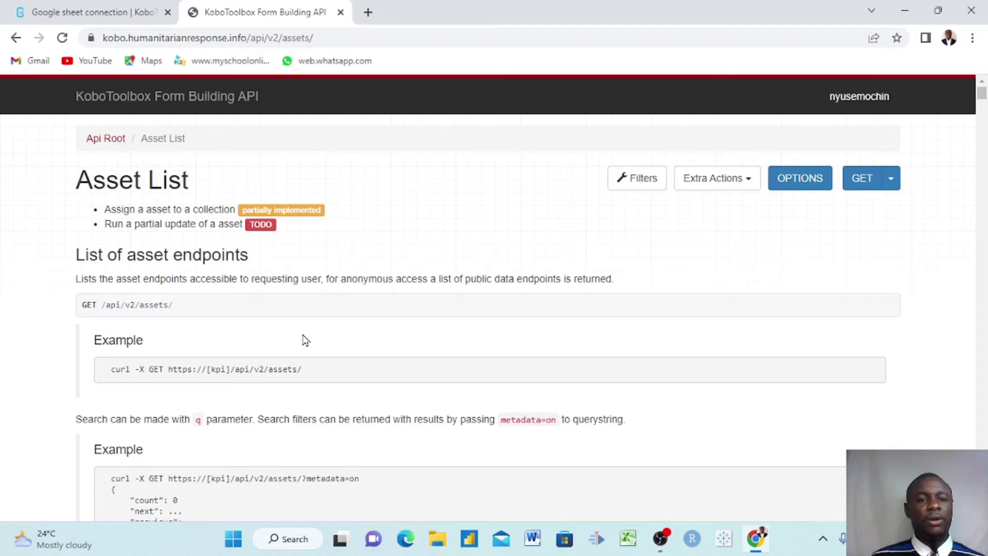
pyautogui.scroll(-10, 429, 397)
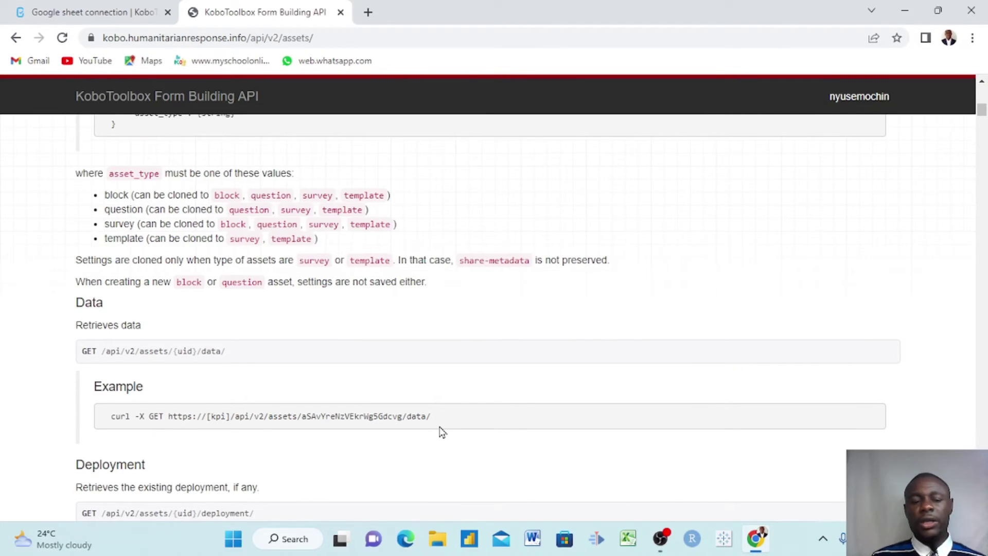
pyautogui.scroll(-3, 442, 431)
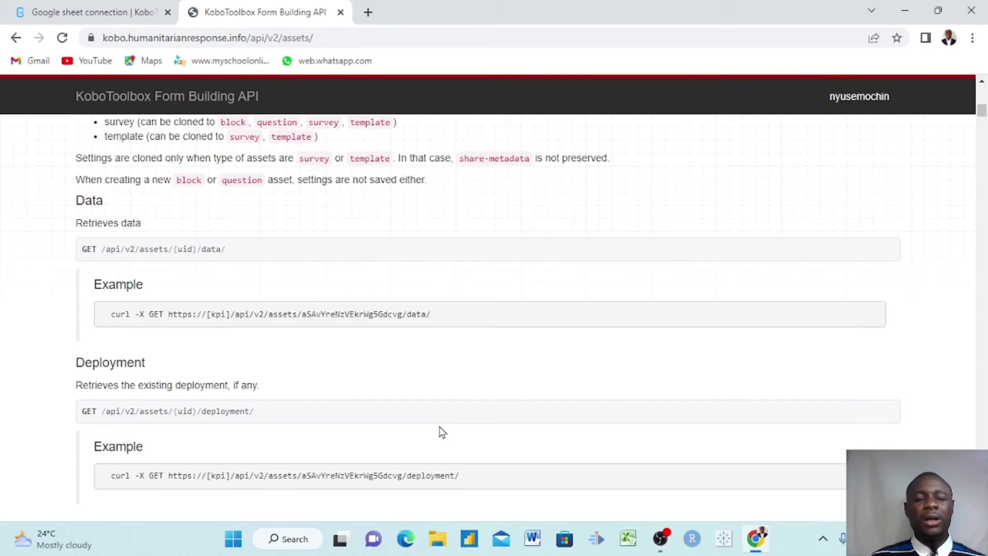
pyautogui.scroll(-5, 442, 431)
pyautogui.scroll(-5, 442, 431)
pyautogui.scroll(-6, 442, 431)
pyautogui.scroll(-5, 442, 431)
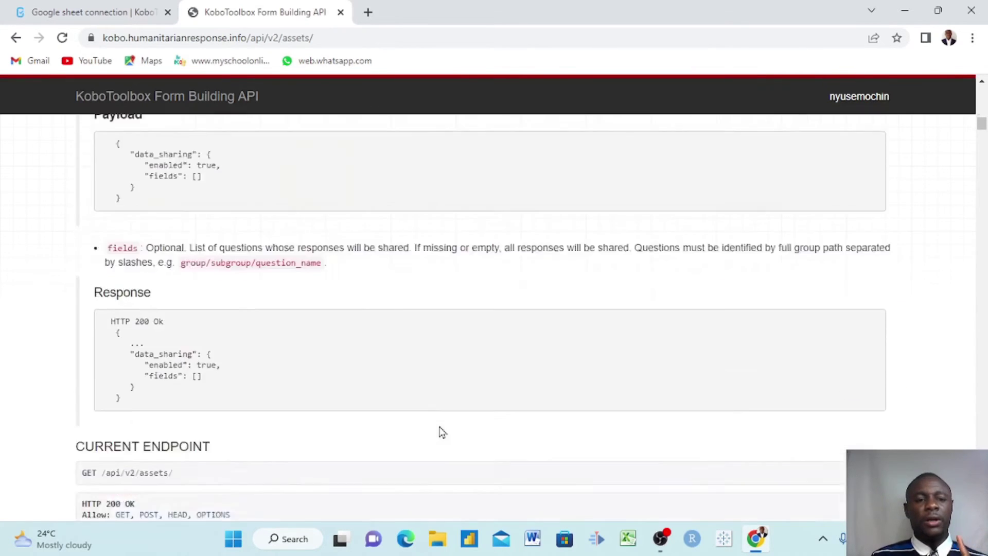
pyautogui.scroll(-6, 442, 431)
pyautogui.scroll(-6, 442, 431)
pyautogui.scroll(-4, 442, 431)
pyautogui.scroll(-6, 442, 431)
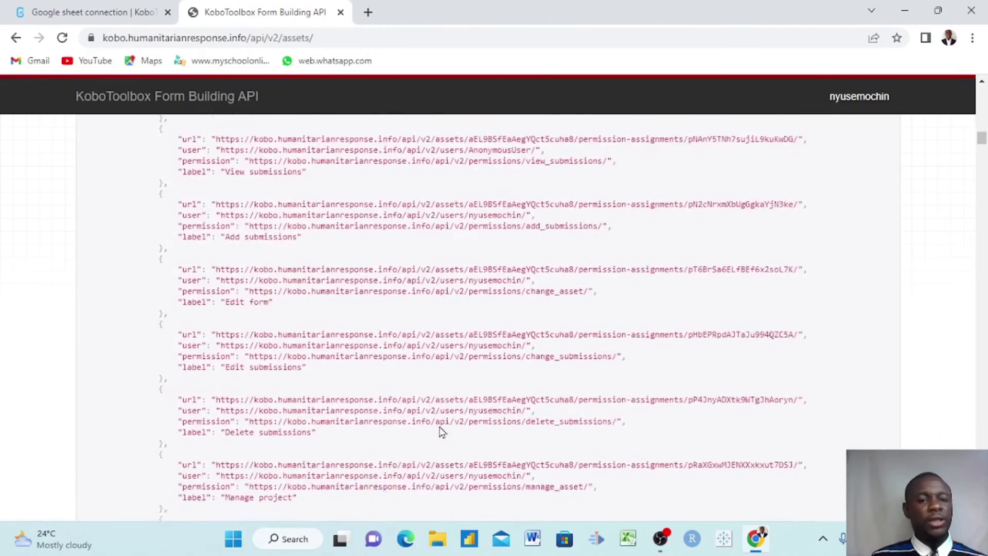
pyautogui.scroll(-6, 442, 431)
pyautogui.scroll(-5, 442, 431)
pyautogui.scroll(-5, 441, 431)
pyautogui.scroll(-5, 443, 431)
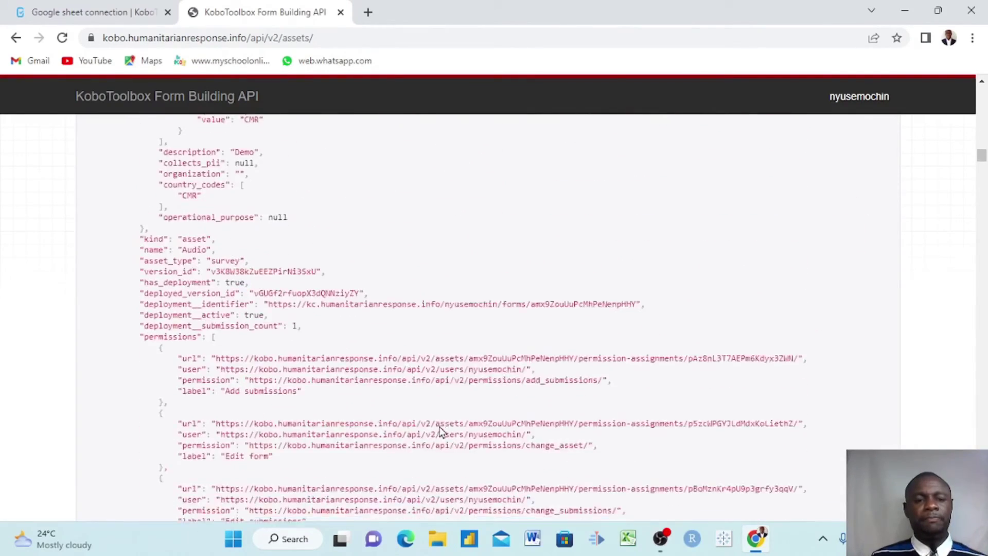
pyautogui.scroll(-6, 442, 431)
pyautogui.scroll(-6, 442, 431)
pyautogui.scroll(-4, 443, 432)
pyautogui.scroll(-5, 441, 432)
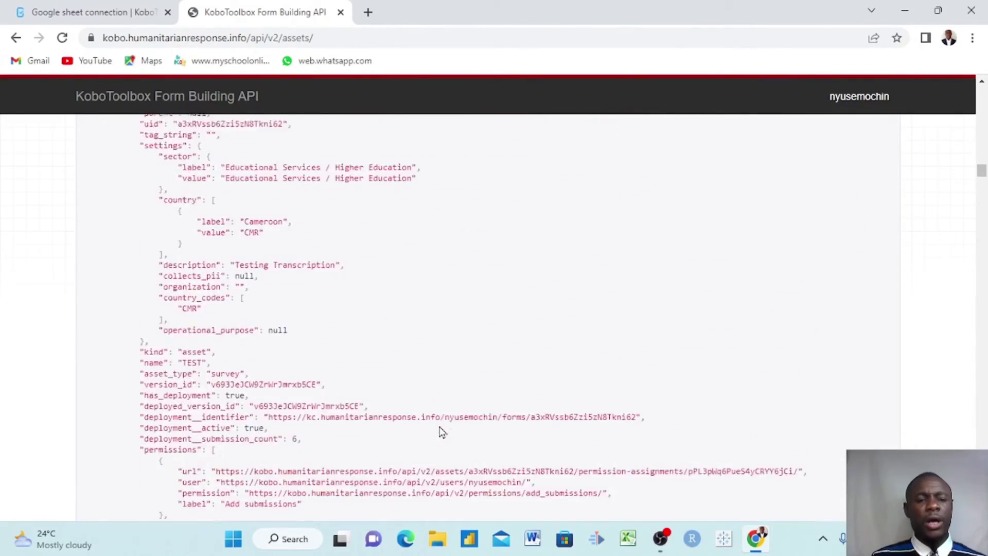
pyautogui.scroll(-6, 442, 432)
pyautogui.scroll(-5, 442, 431)
pyautogui.scroll(-5, 442, 431)
pyautogui.scroll(-5, 441, 431)
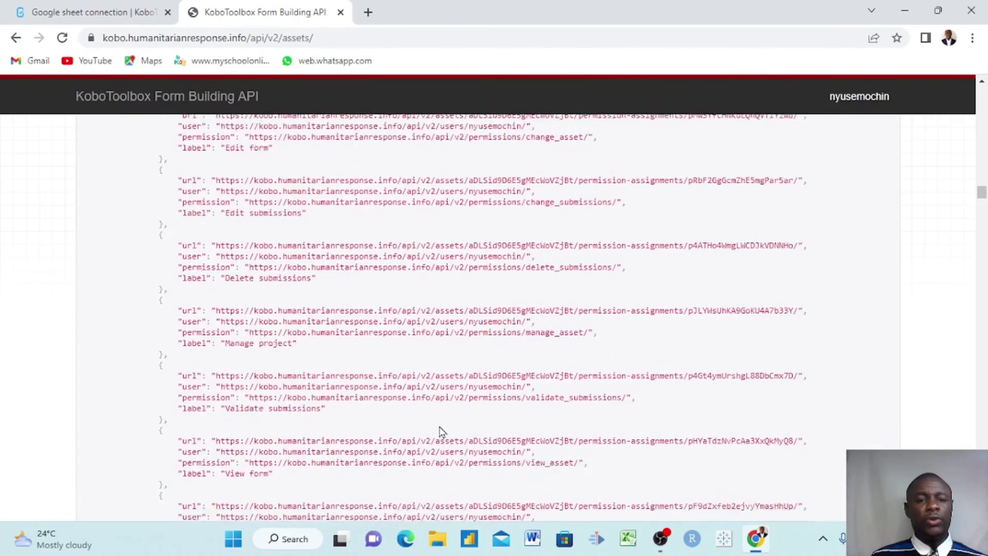
pyautogui.scroll(-6, 442, 432)
pyautogui.scroll(-4, 442, 431)
pyautogui.scroll(-5, 442, 431)
pyautogui.scroll(-4, 442, 431)
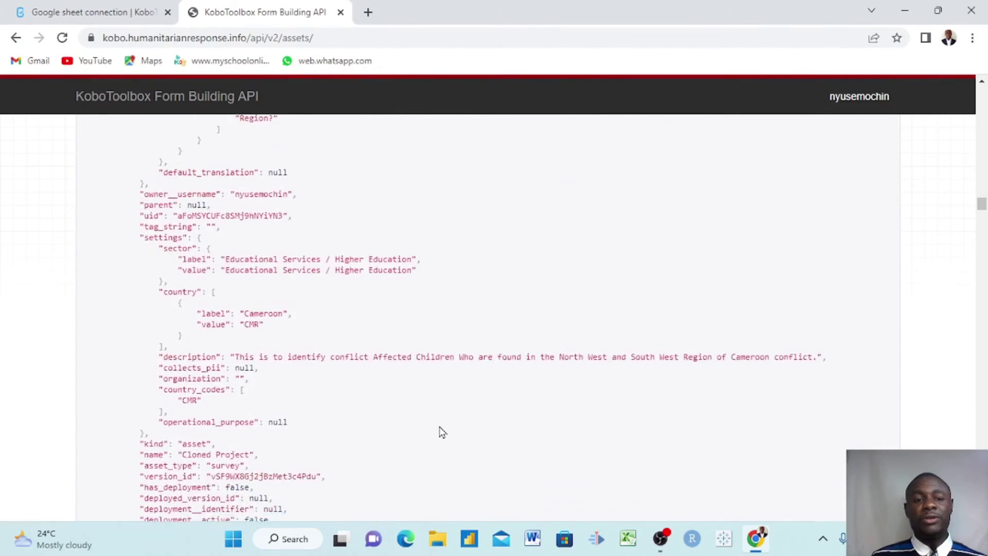
pyautogui.scroll(-2, 442, 431)
pyautogui.scroll(-5, 441, 431)
pyautogui.scroll(-4, 442, 431)
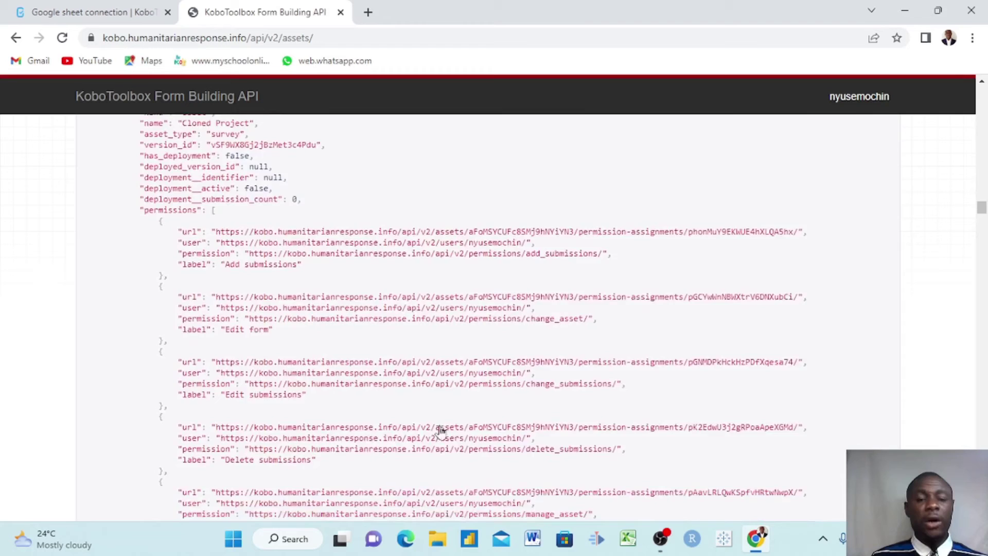
pyautogui.scroll(-5, 439, 431)
pyautogui.scroll(-2, 439, 431)
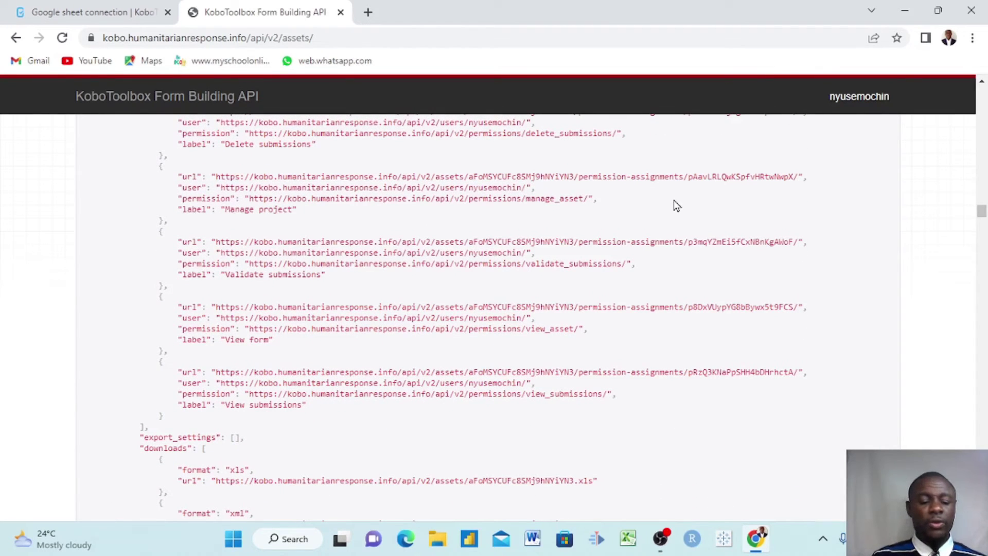
# - Find the 'Dashboards' export setting in the asset JSON, checking its name on the Downloads tab
pyautogui.hotkey('ctrl', 'f')
pyautogui.write('Da')
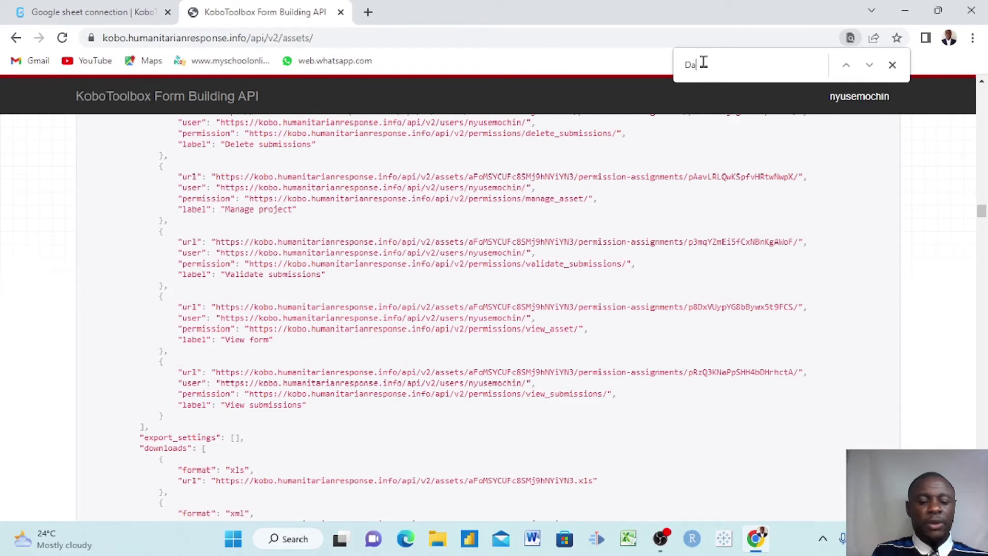
pyautogui.write('shboard')
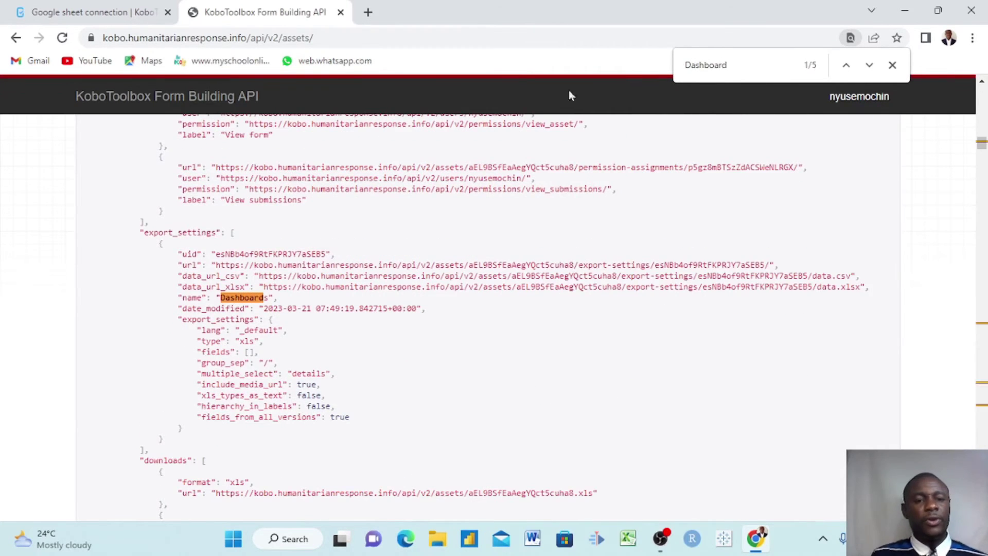
pyautogui.write('s')
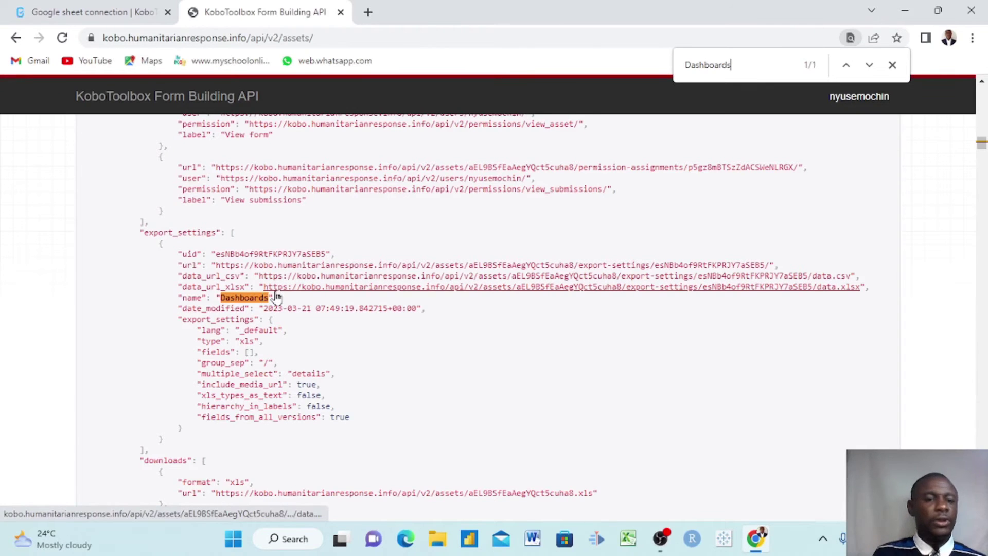
pyautogui.click(98, 14)
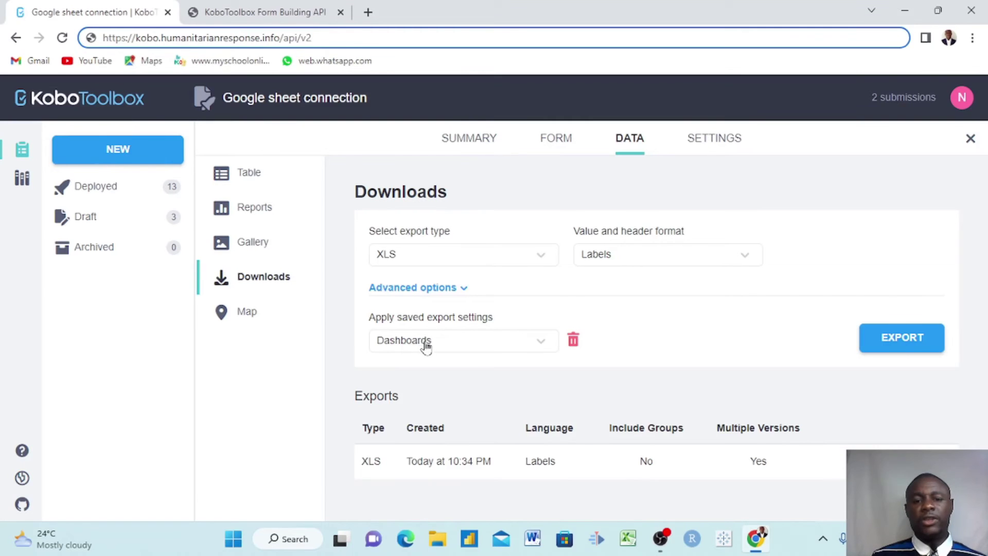
pyautogui.click(251, 12)
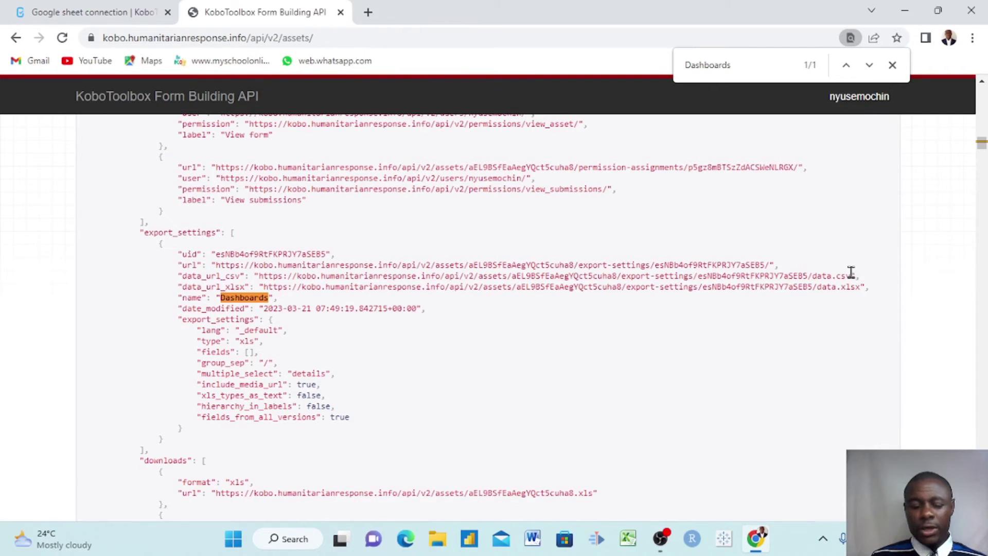
# - Copy the Dashboards export's full data_url_csv link
pyautogui.moveTo(852, 275); pyautogui.dragTo(720, 280)
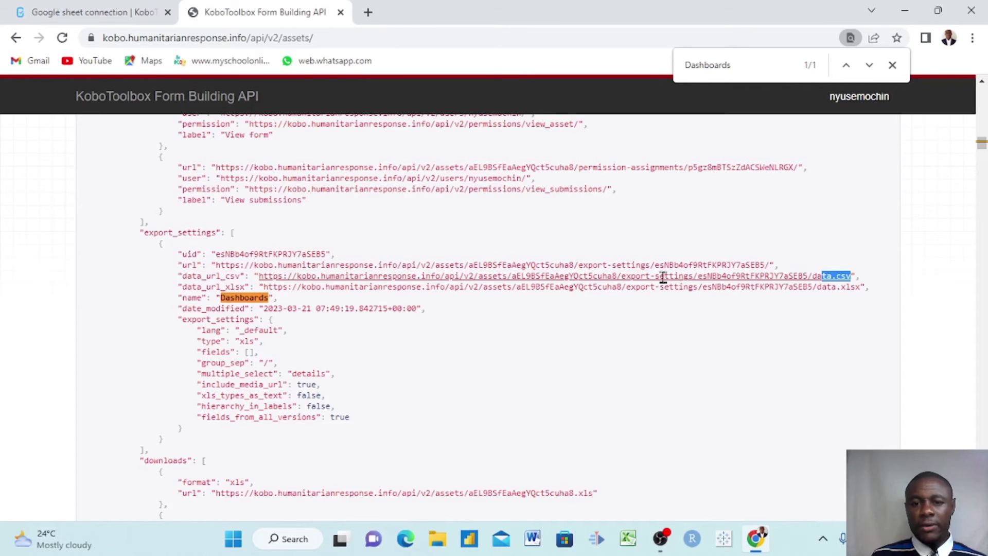
pyautogui.moveTo(549, 276); pyautogui.dragTo(259, 276)
pyautogui.hotkey('ctrl', 'c')
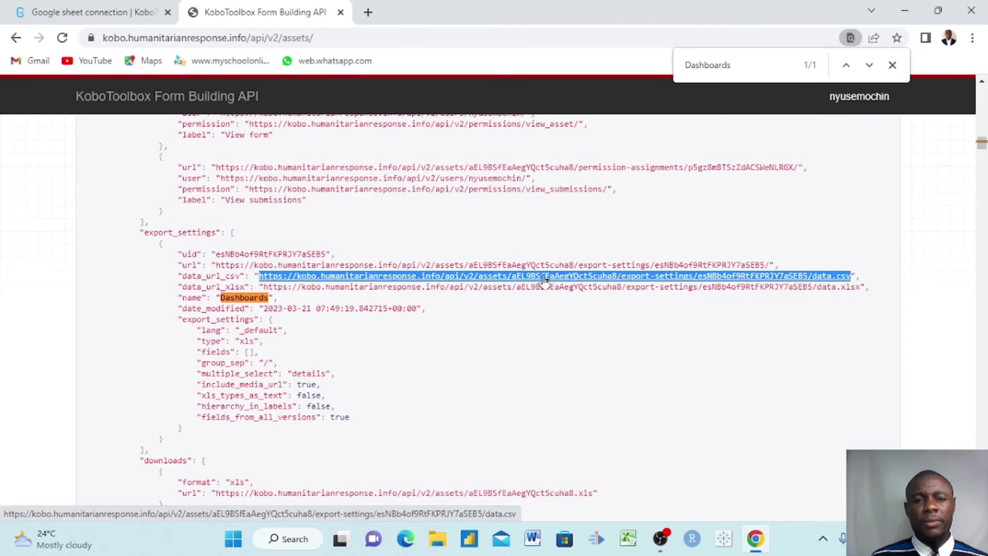
pyautogui.rightClick(548, 283)
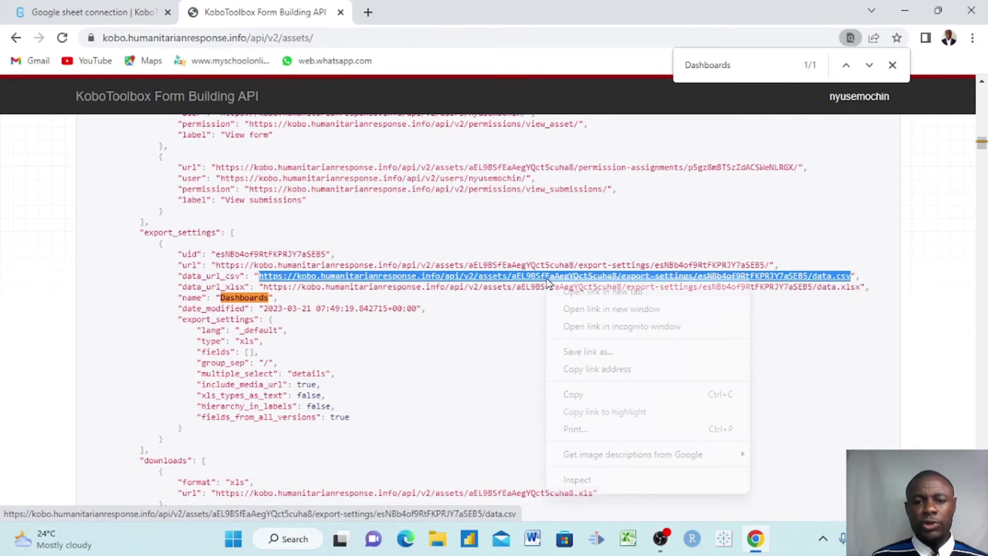
pyautogui.click(575, 395)
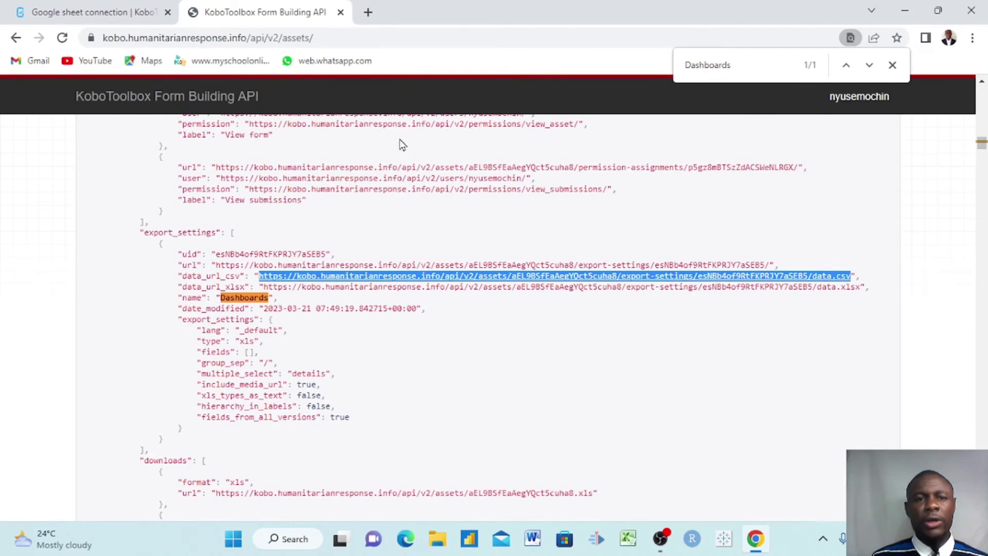
# - Create a blank Google Sheets spreadsheet from sheet.new in a new tab
pyautogui.click(373, 17)
pyautogui.click(286, 36)
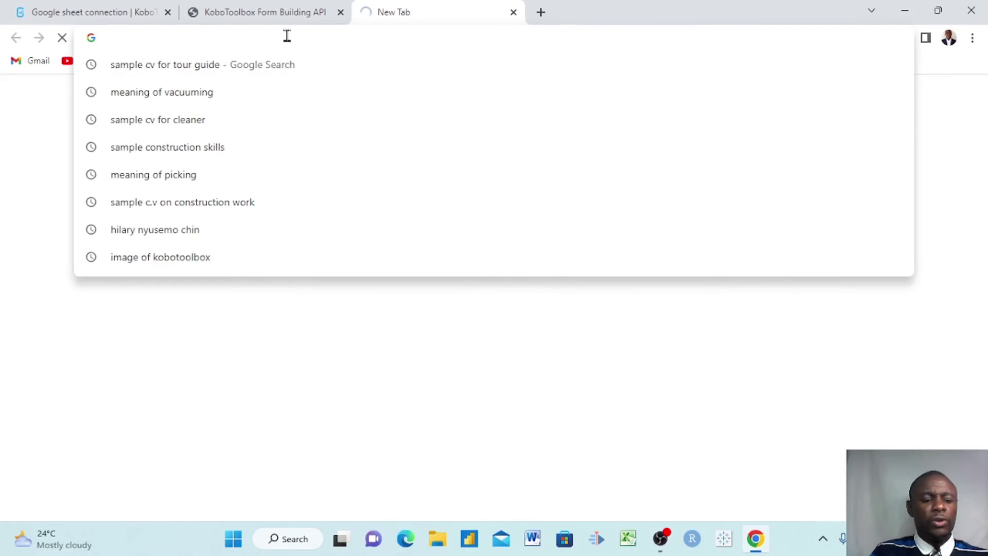
pyautogui.write('she')
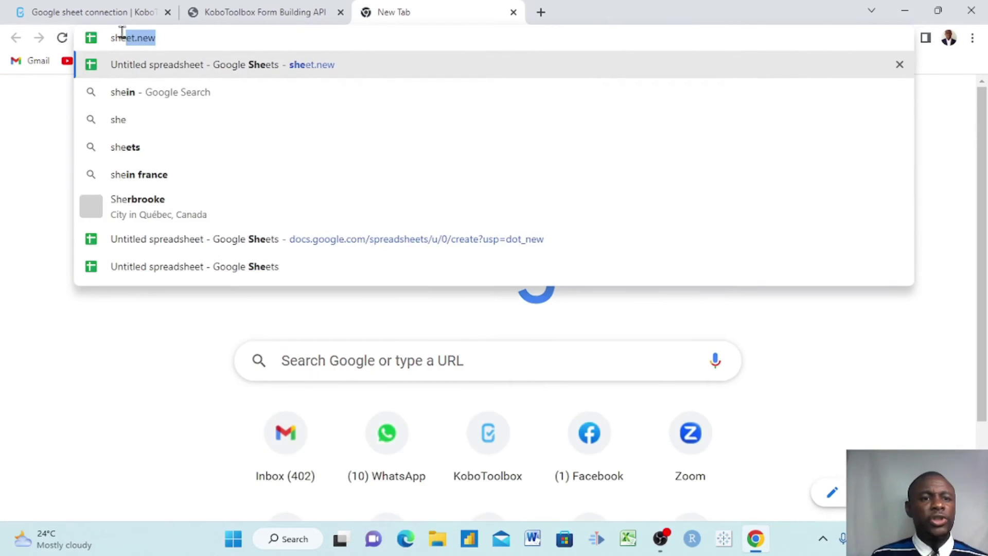
pyautogui.press('Return')
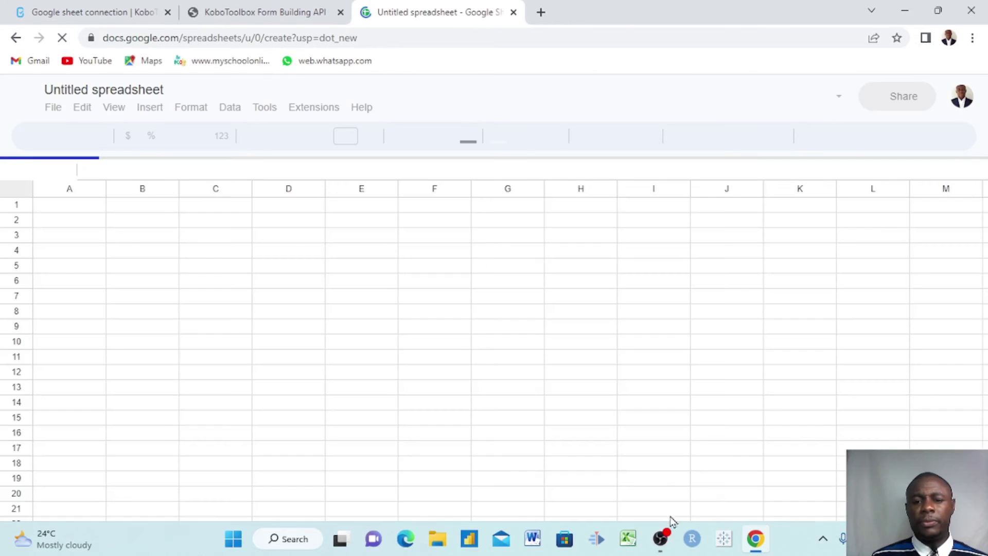
pyautogui.click(216, 217)
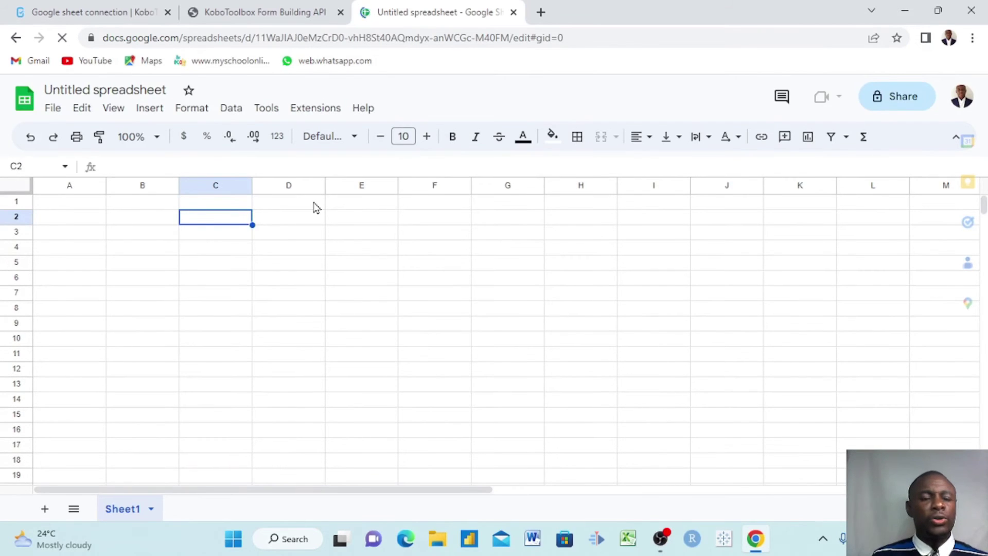
# - Enter an IMPORTDATA formula with the Dashboards CSV link in A1, loading two submissions
pyautogui.click(64, 206)
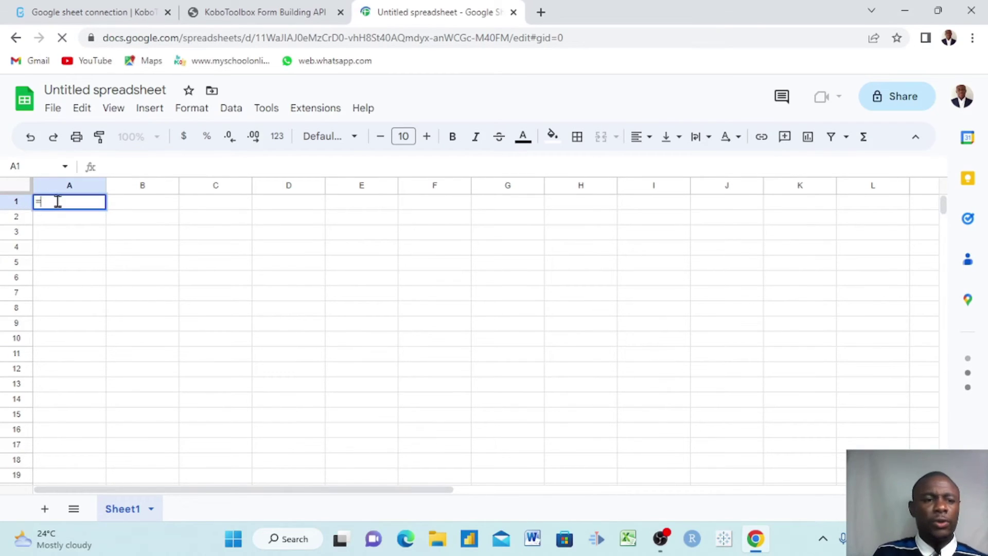
pyautogui.write('=impor')
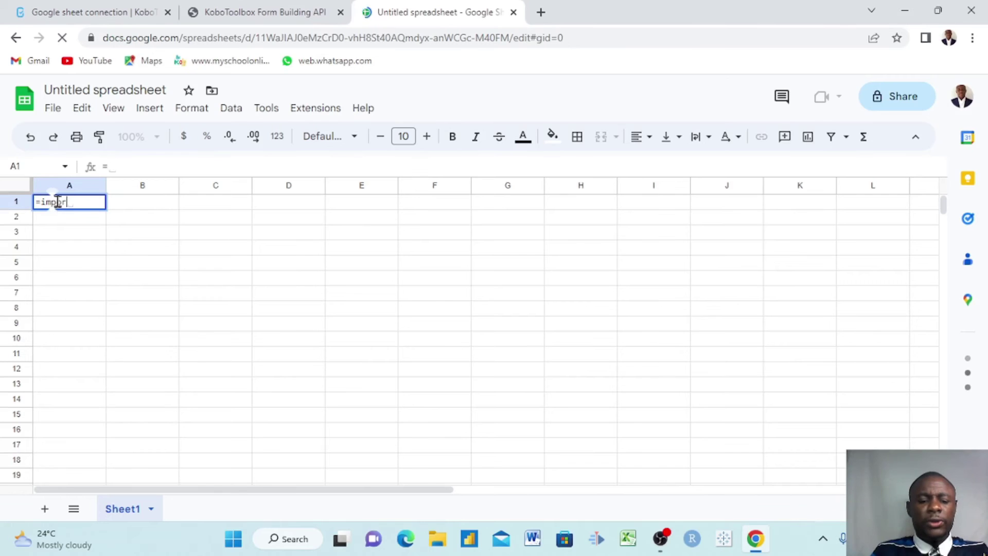
pyautogui.write('tdata')
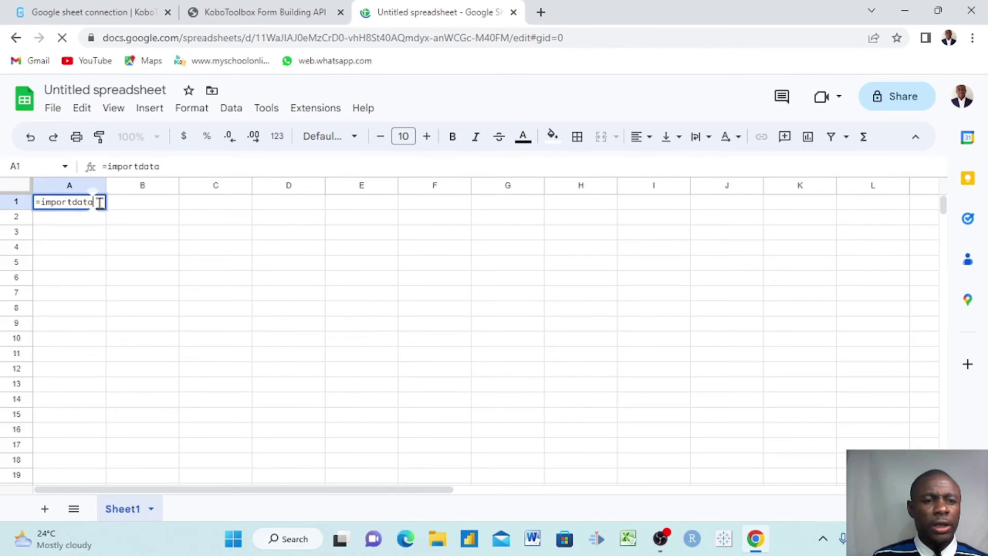
pyautogui.write('(')
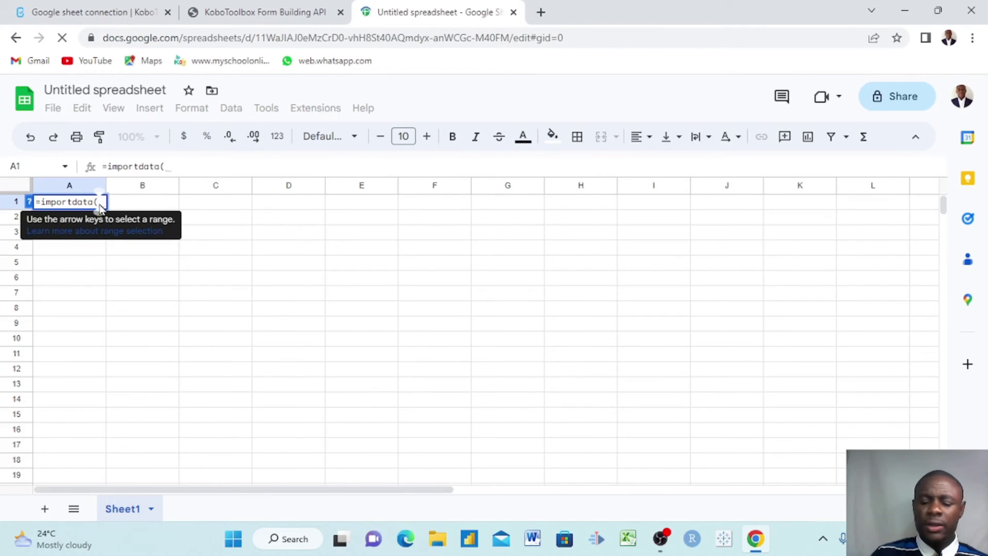
pyautogui.write('"')
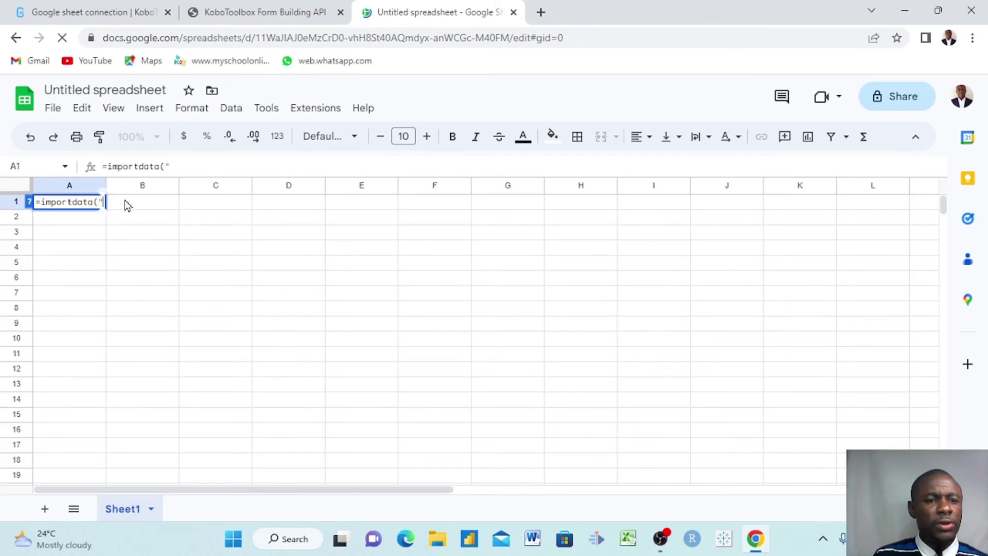
pyautogui.hotkey('ctrl', 'v')
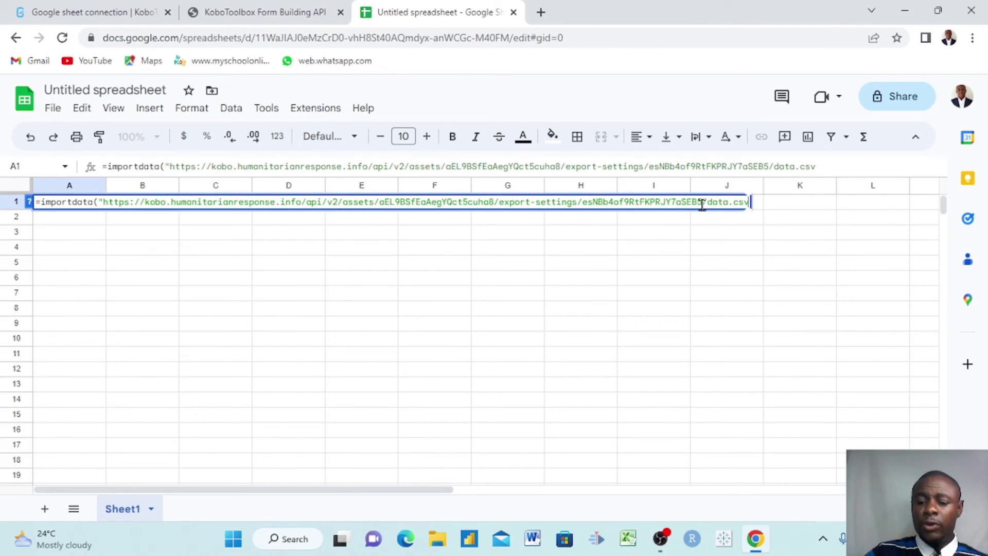
pyautogui.write('"')
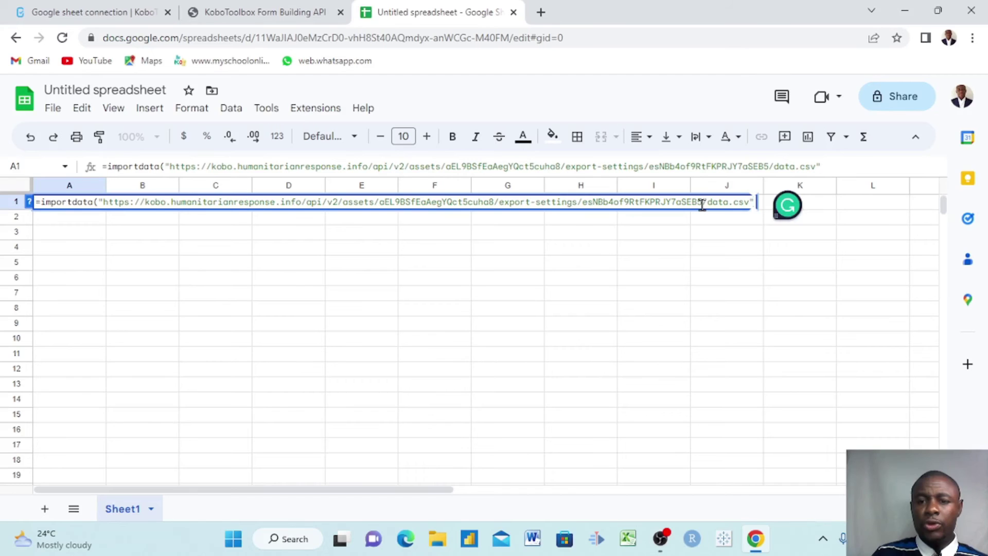
pyautogui.write(', ";"')
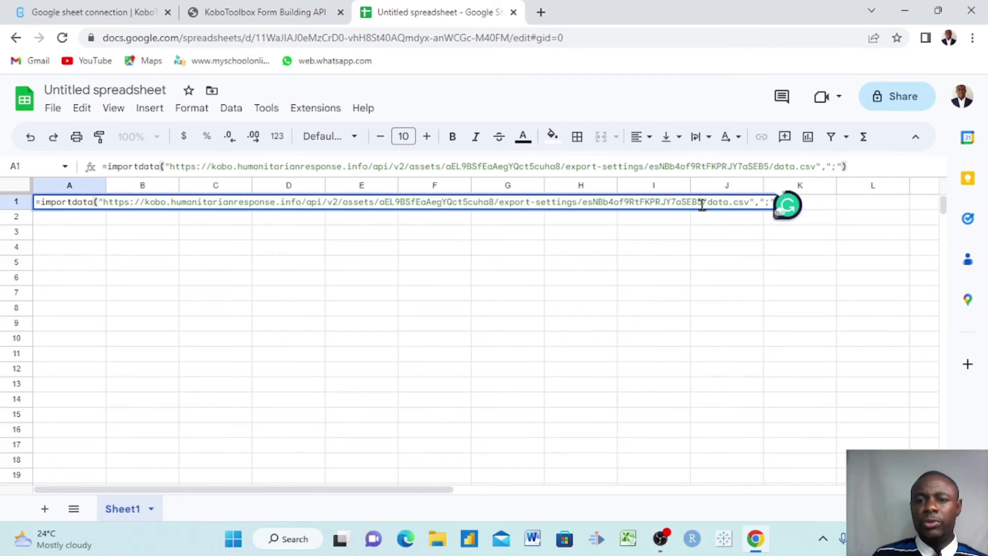
pyautogui.press('Return')
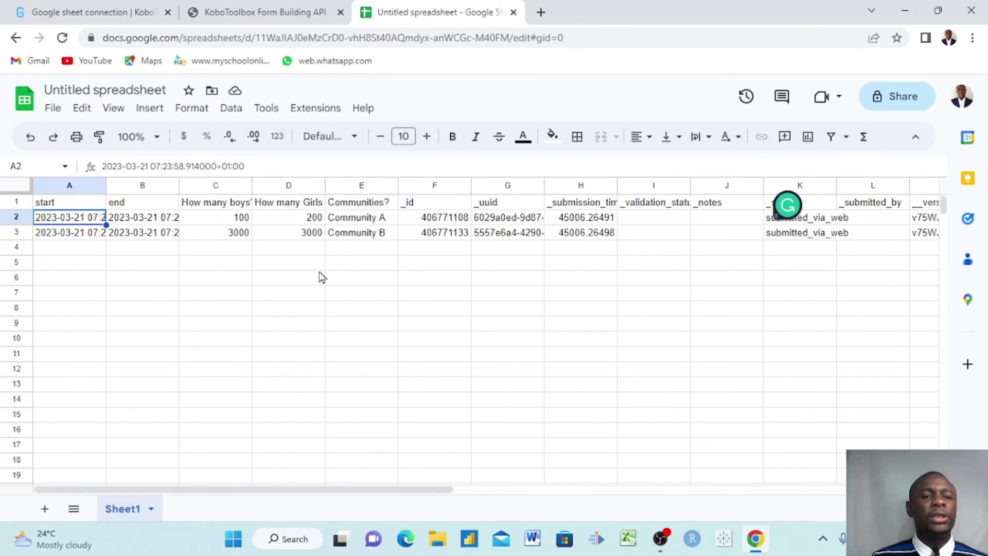
pyautogui.hscroll(5, 321, 276)
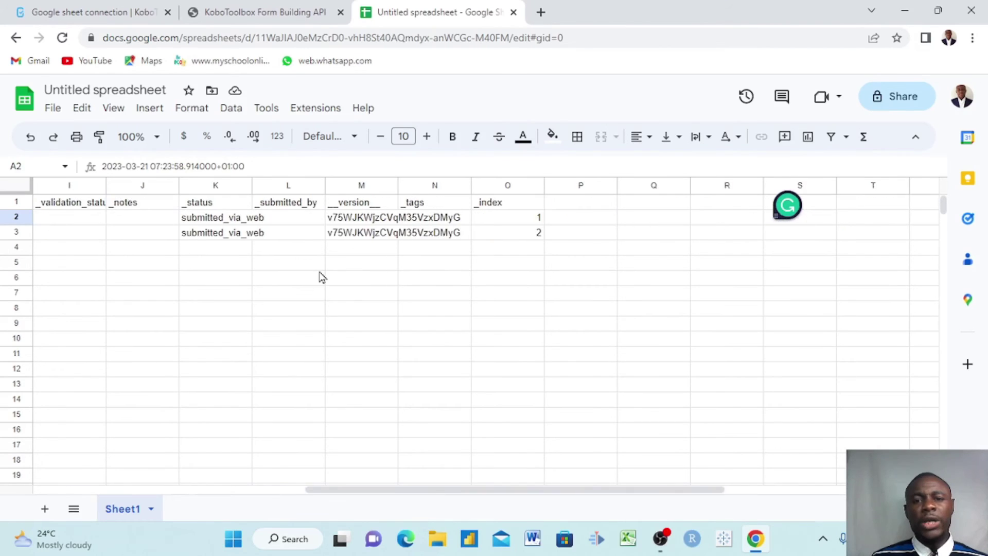
pyautogui.hscroll(-5, 321, 277)
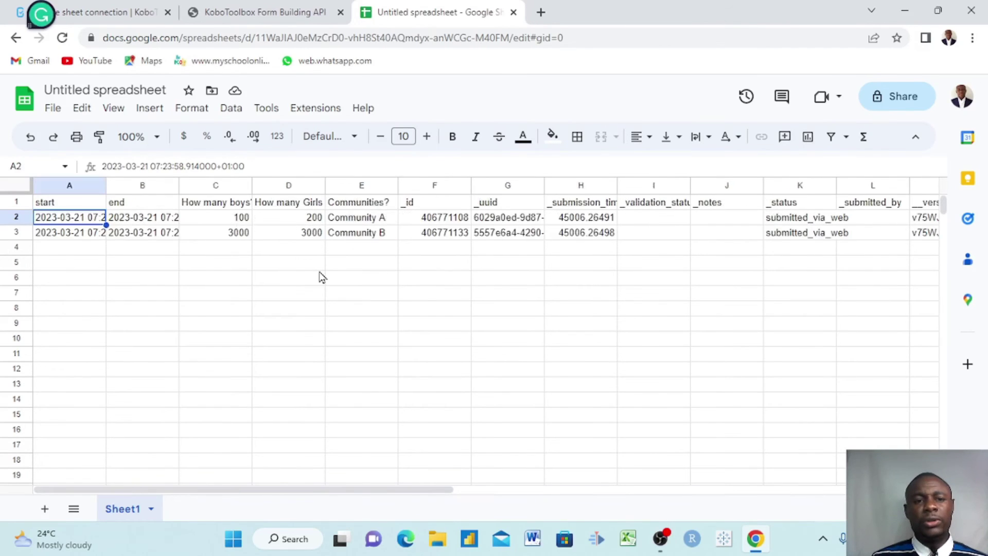
# - Review the How many boys?, How many Girls? and Community B cells, then return to KoboToolbox
pyautogui.click(224, 207)
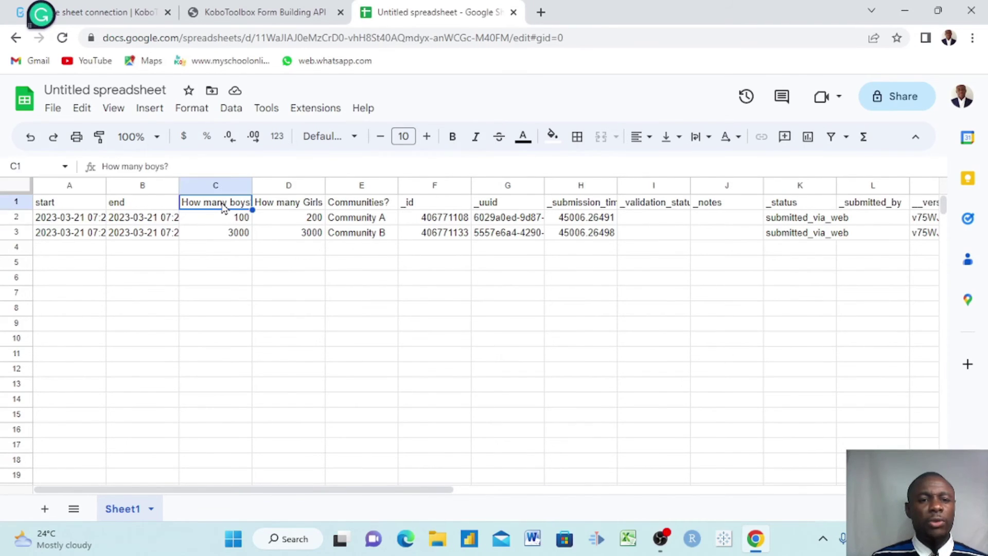
pyautogui.click(281, 210)
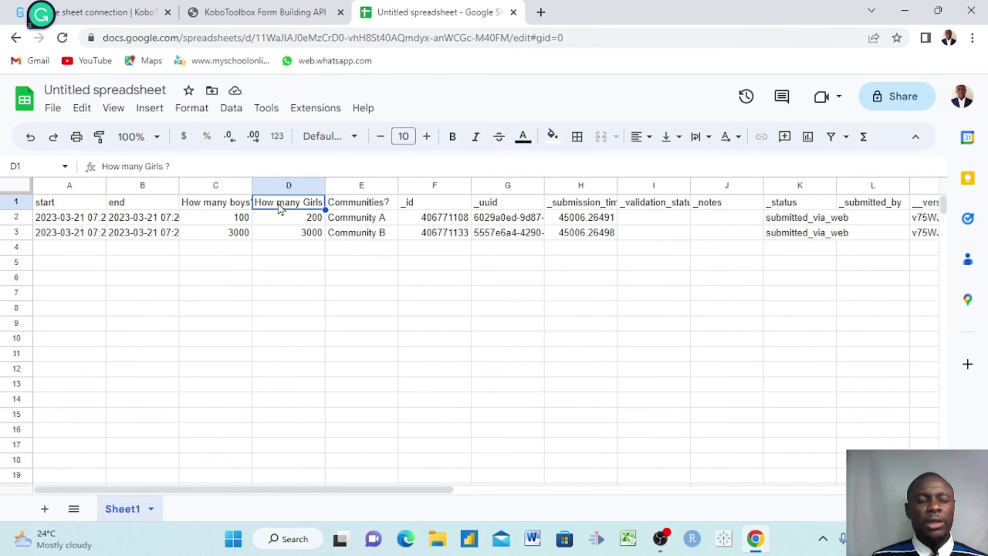
pyautogui.click(346, 236)
pyautogui.click(279, 206)
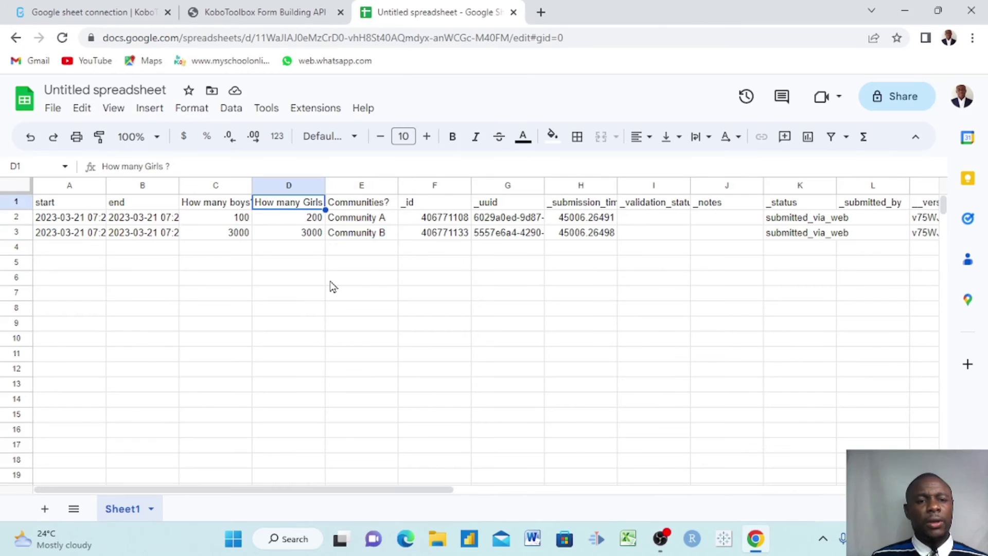
pyautogui.click(313, 296)
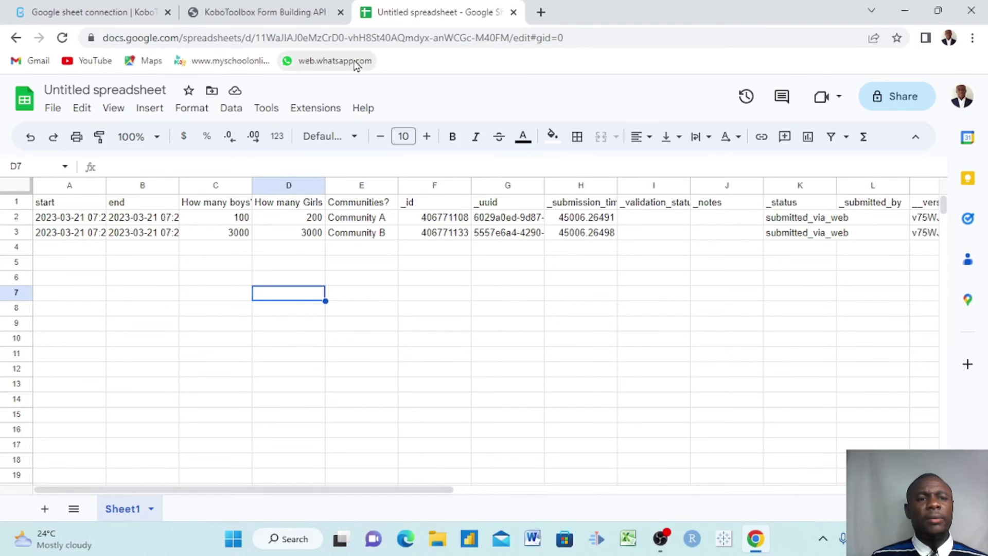
pyautogui.click(109, 12)
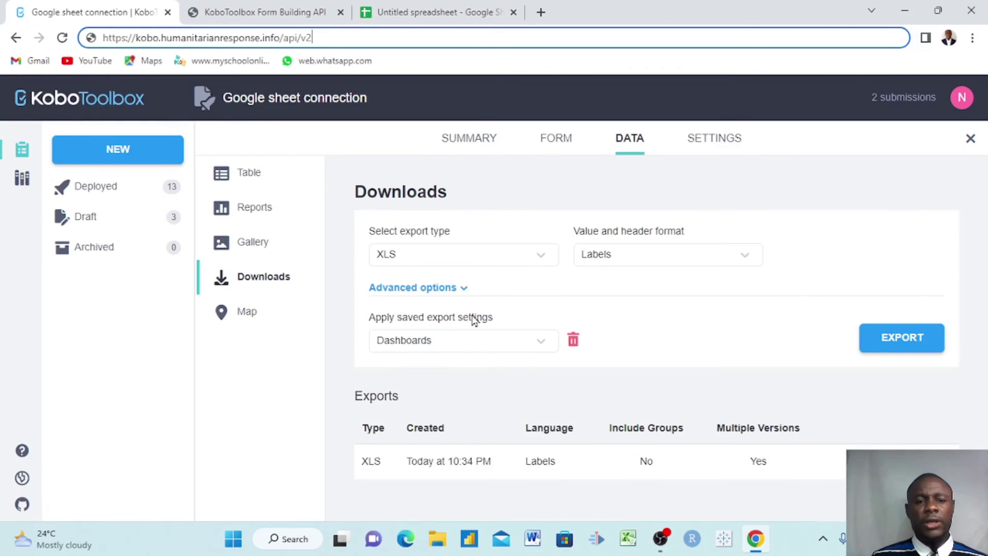
# - Copy the Online-Offline web form link from the project's Form page
pyautogui.click(555, 138)
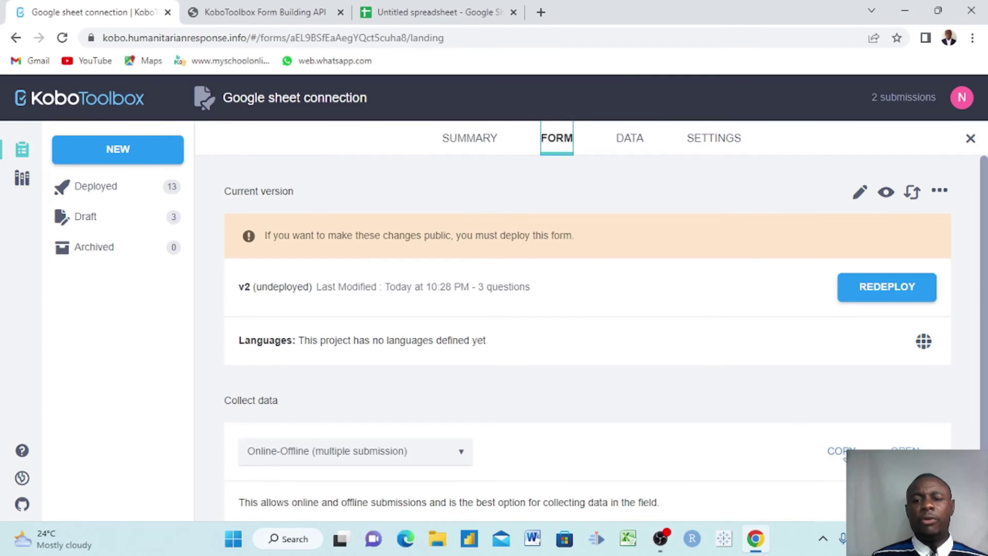
pyautogui.click(841, 451)
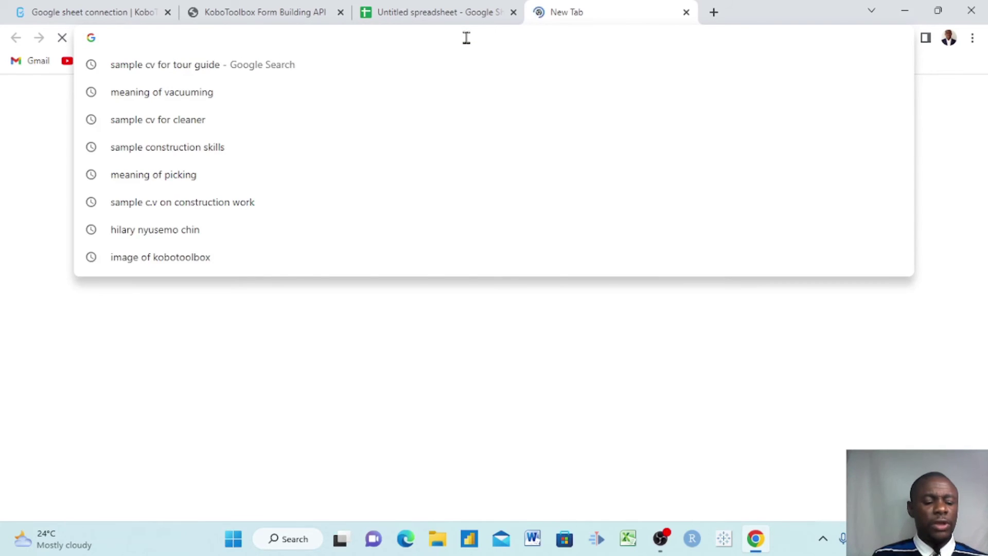
# - Load the Enketo web form from the copied link and restore the unsaved record
pyautogui.hotkey('ctrl', 'v')
pyautogui.press('Return')
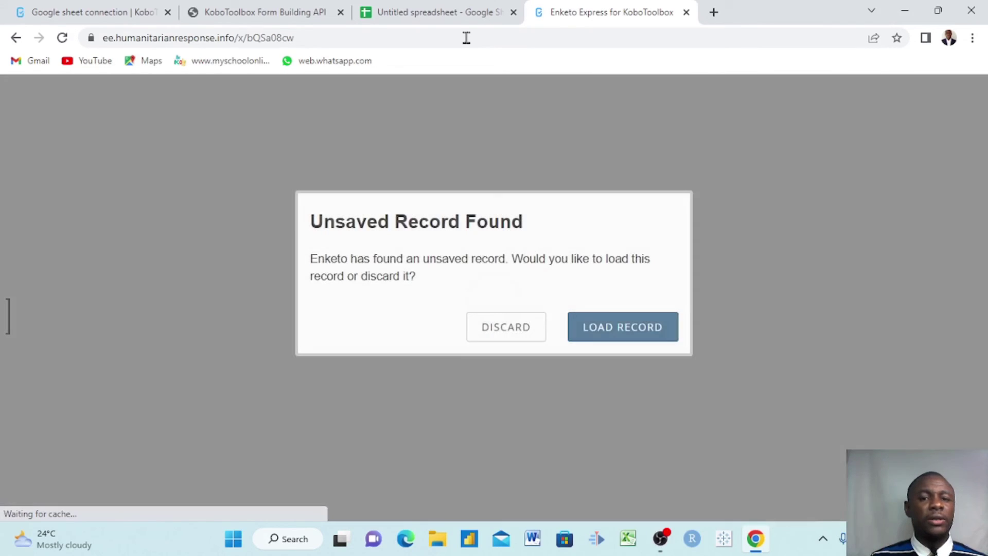
pyautogui.click(612, 330)
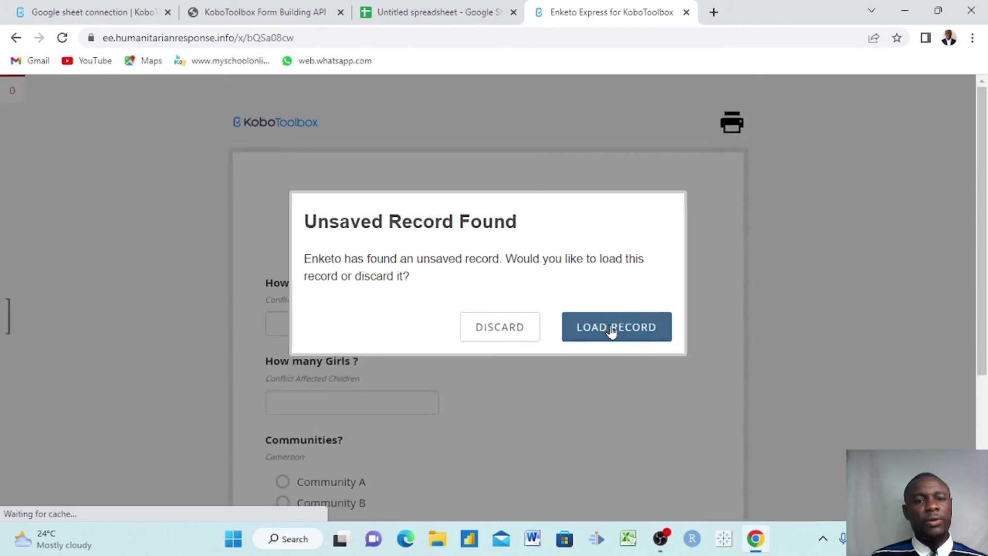
# - Submit a response of 1000 boys, 2000 girls and Community A
pyautogui.click(363, 323)
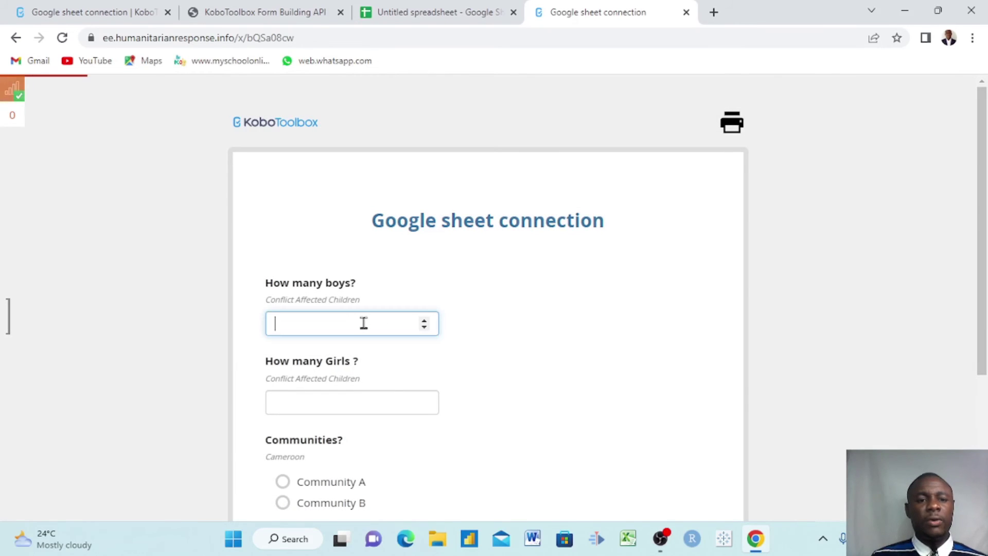
pyautogui.write('1000')
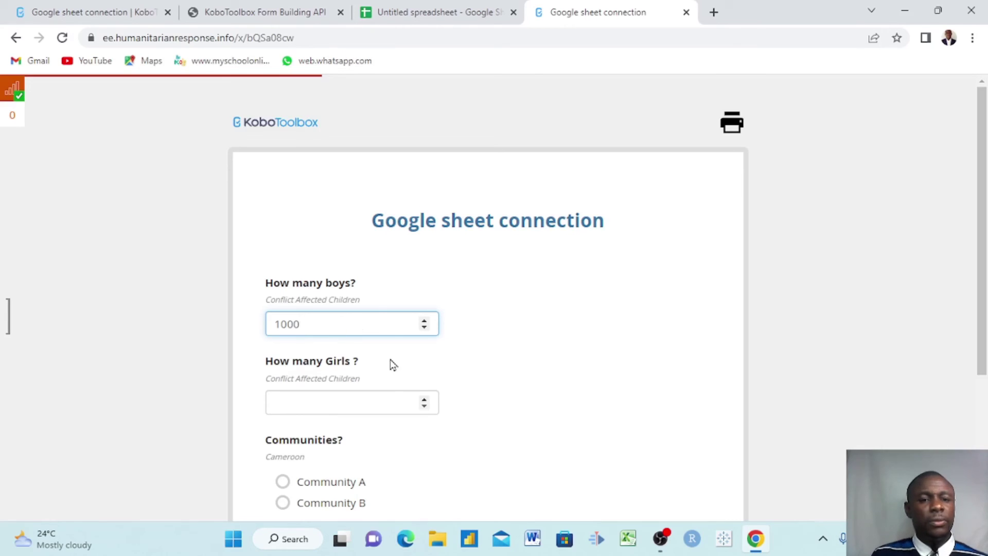
pyautogui.scroll(-1, 389, 363)
pyautogui.click(313, 317)
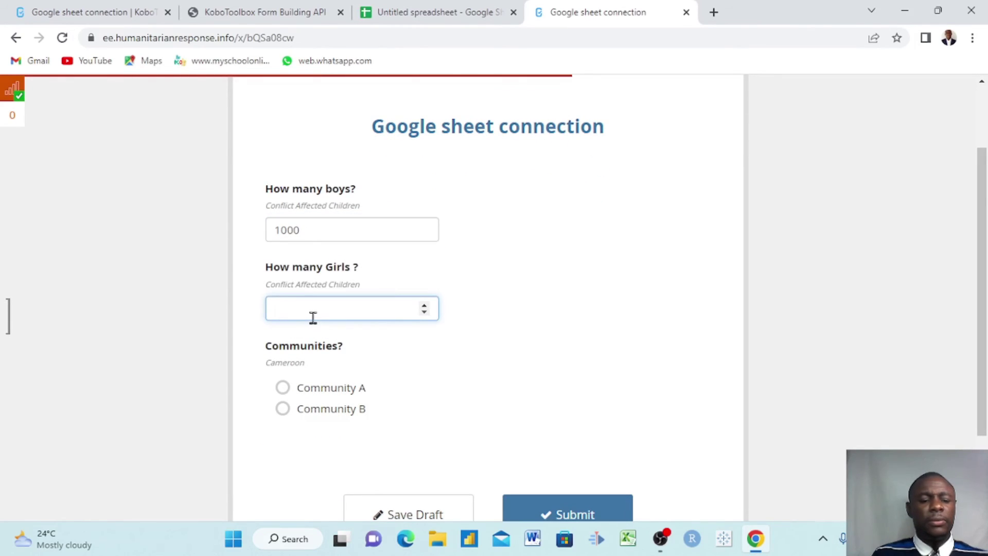
pyautogui.write('2000')
pyautogui.scroll(-1, 313, 317)
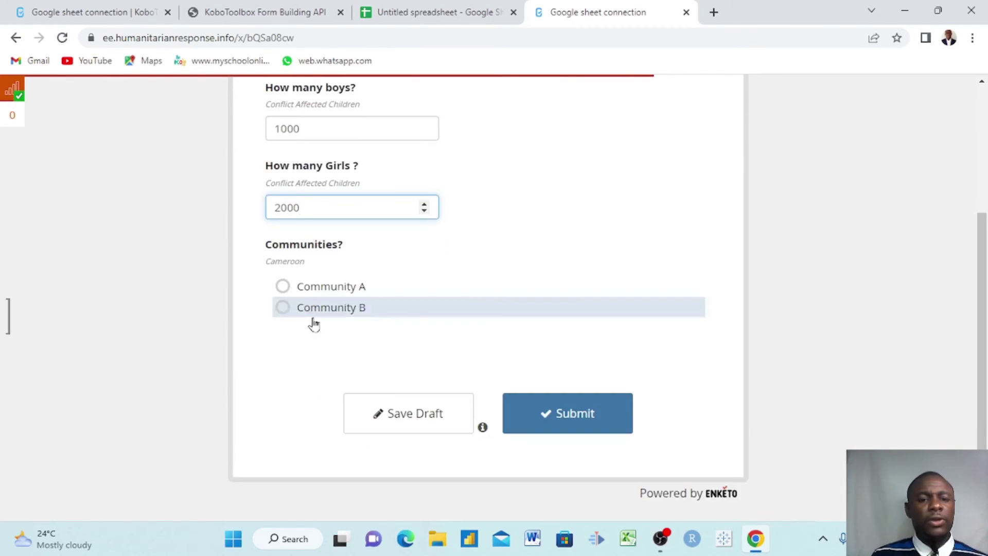
pyautogui.click(282, 286)
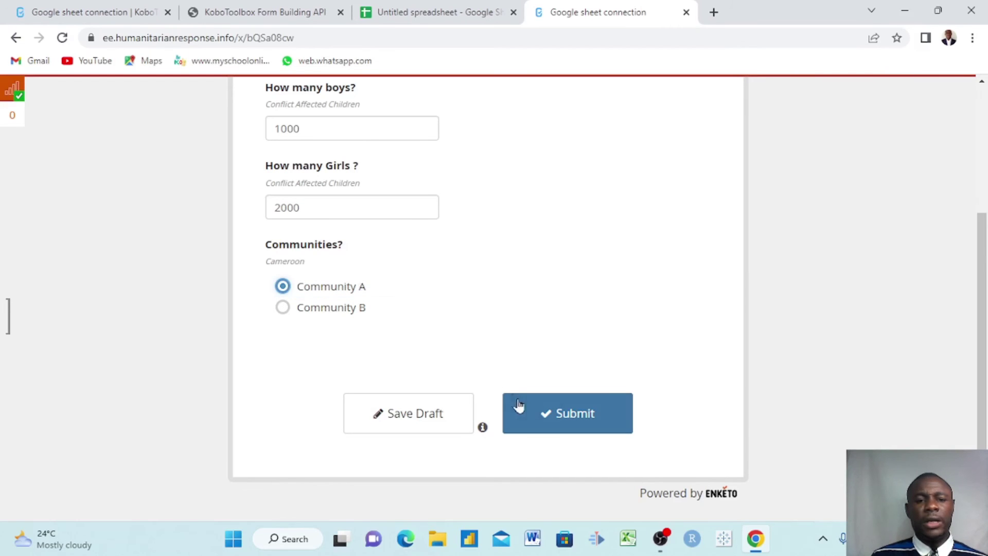
pyautogui.click(536, 409)
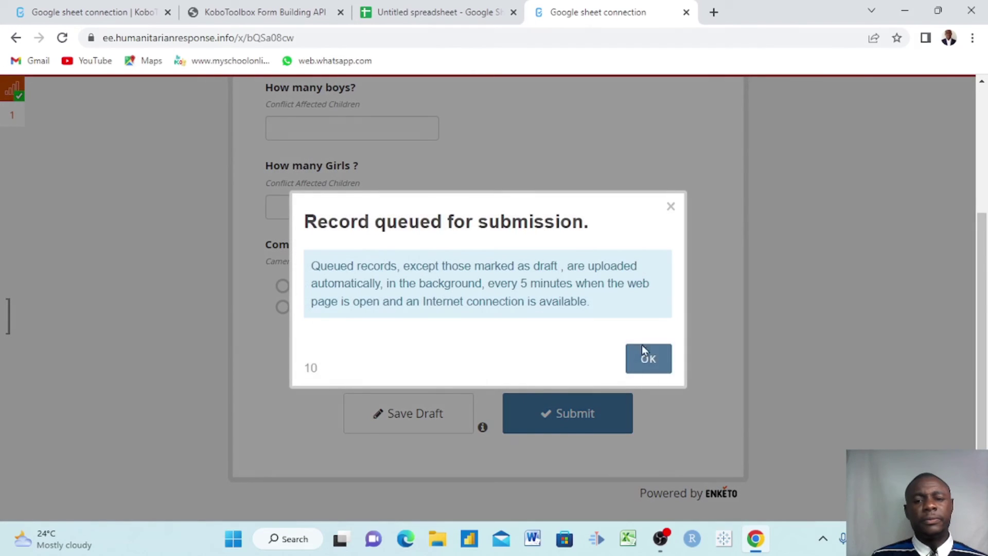
pyautogui.click(649, 358)
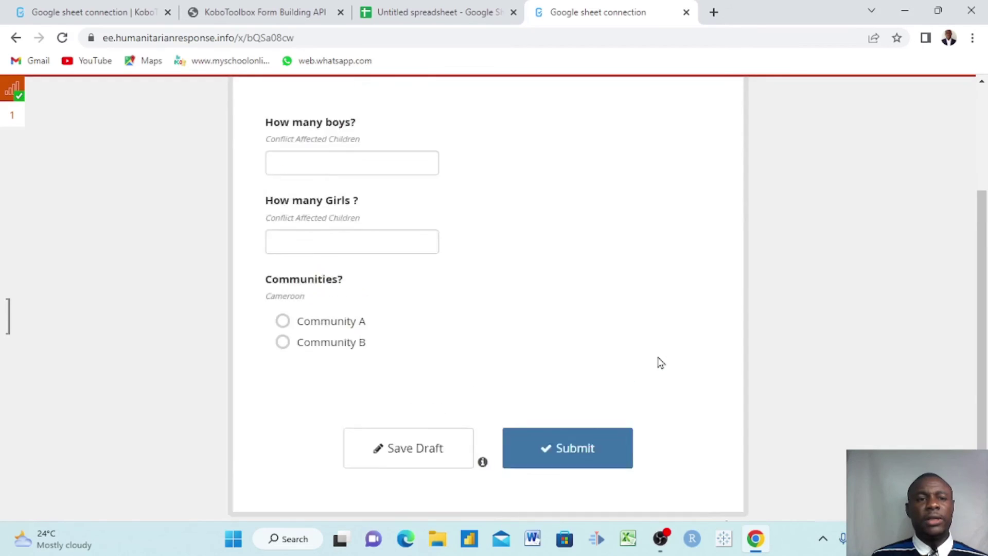
pyautogui.scroll(5, 661, 363)
pyautogui.click(66, 6)
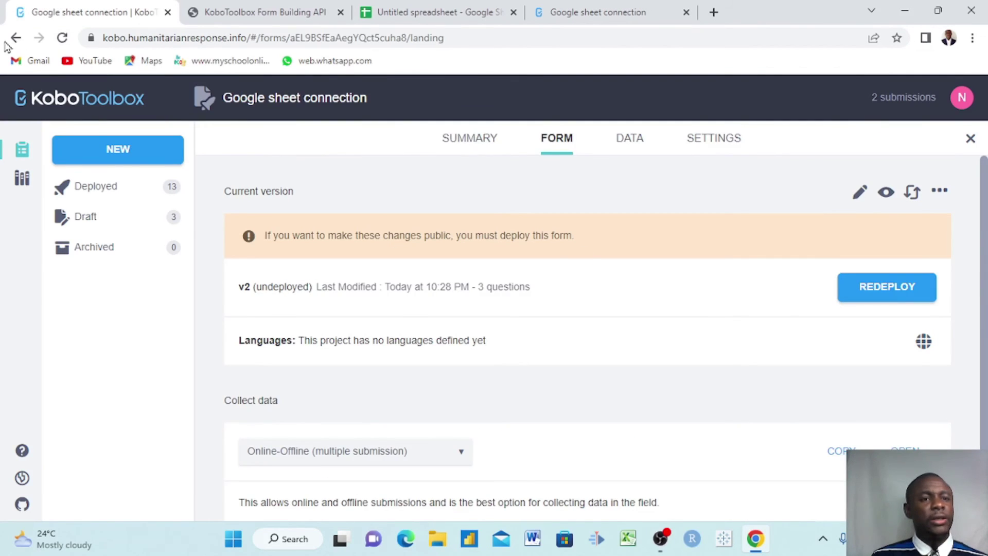
# - Reload the KoboToolbox project page until it counts 3 submissions, briefly checking the Enketo tab
pyautogui.click(62, 37)
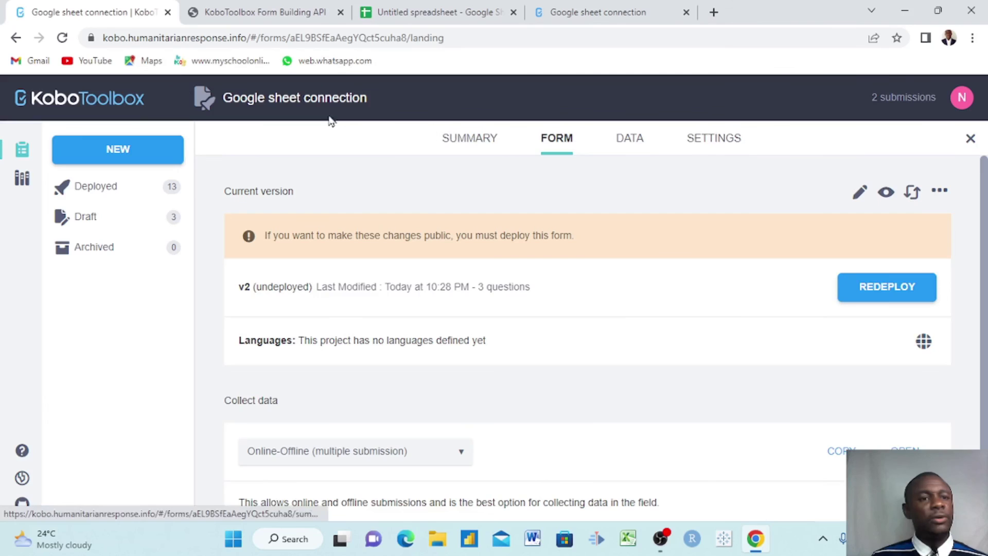
pyautogui.click(62, 37)
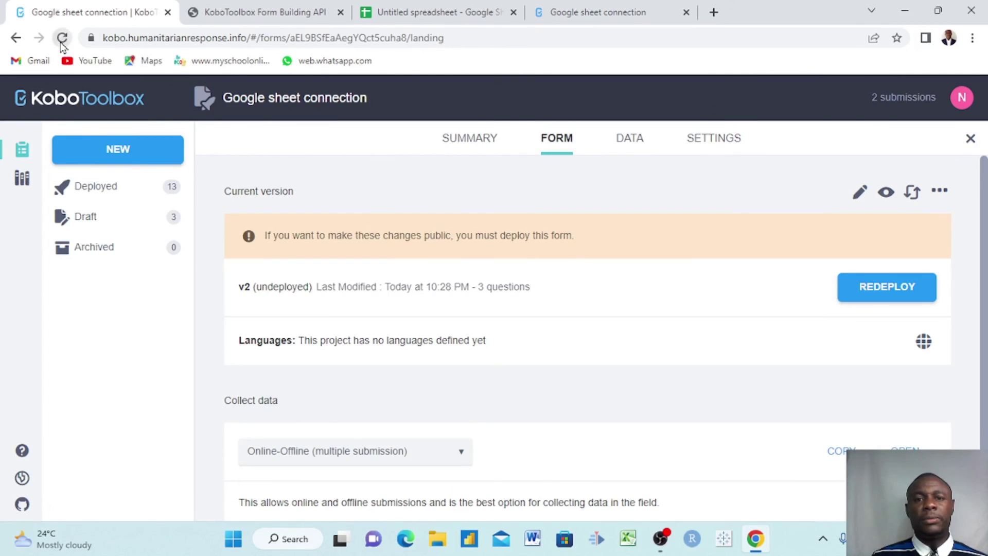
pyautogui.click(625, 13)
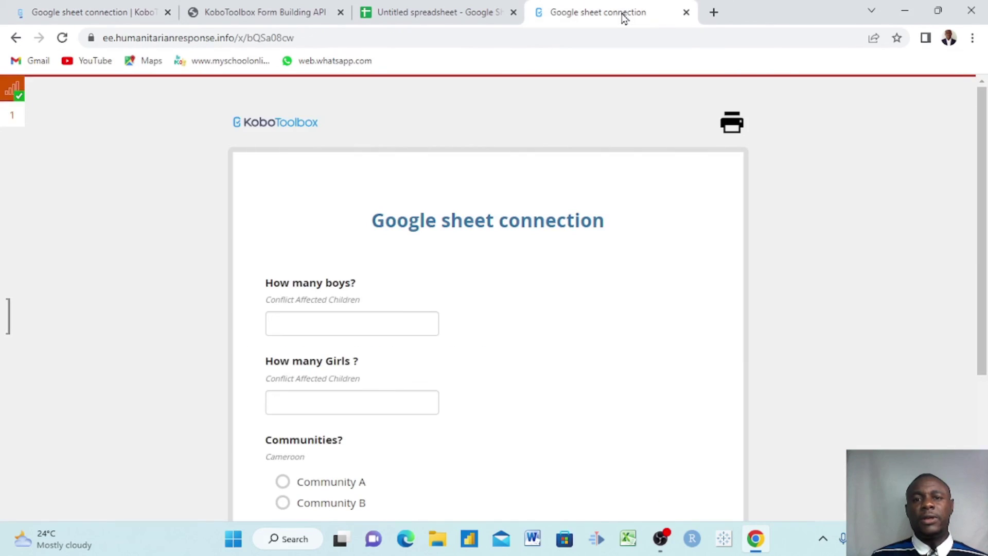
pyautogui.scroll(-3, 526, 321)
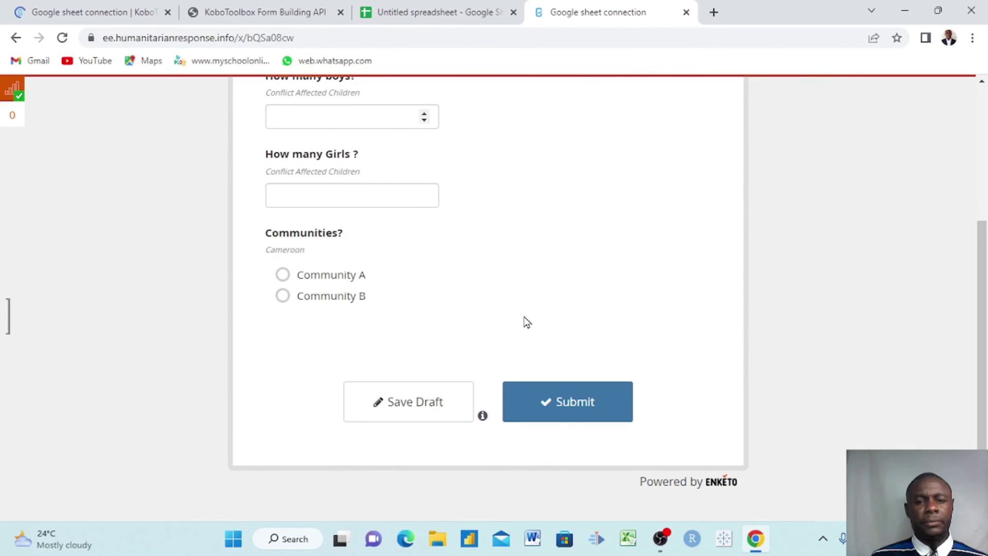
pyautogui.scroll(3, 456, 197)
pyautogui.scroll(1, 456, 197)
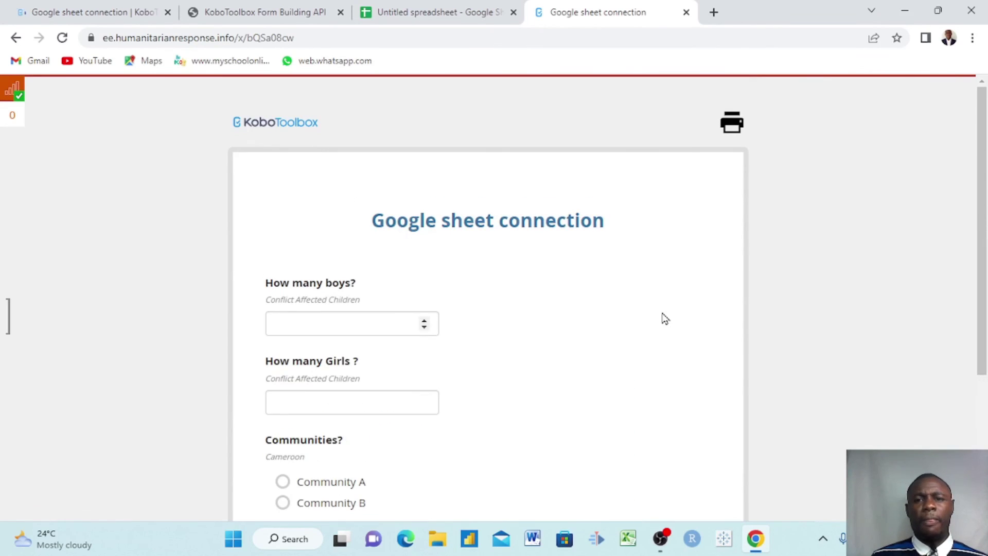
pyautogui.click(70, 12)
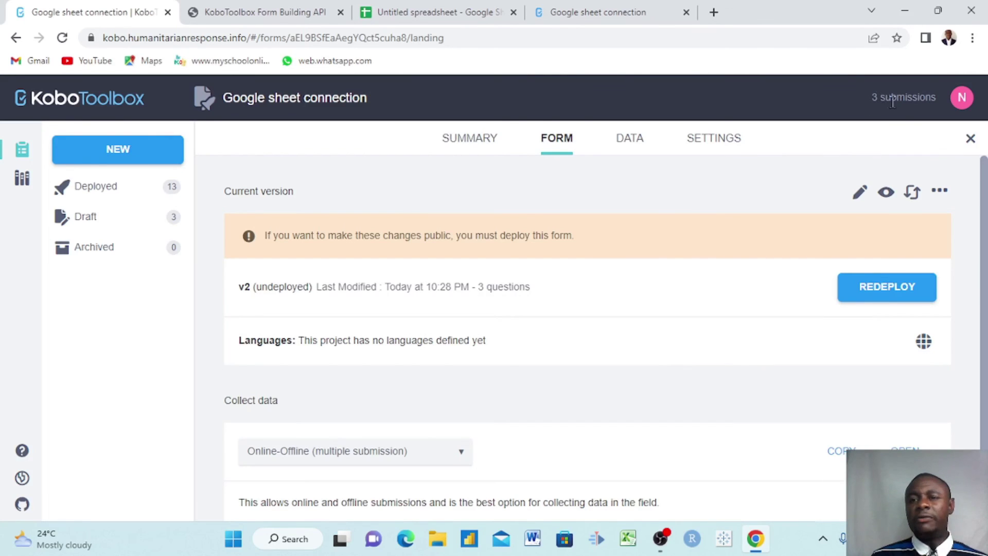
# - Refresh the spreadsheet, verify row 4 shows 1000 boys and 2000 girls, then view KoboToolbox's data table
pyautogui.click(429, 13)
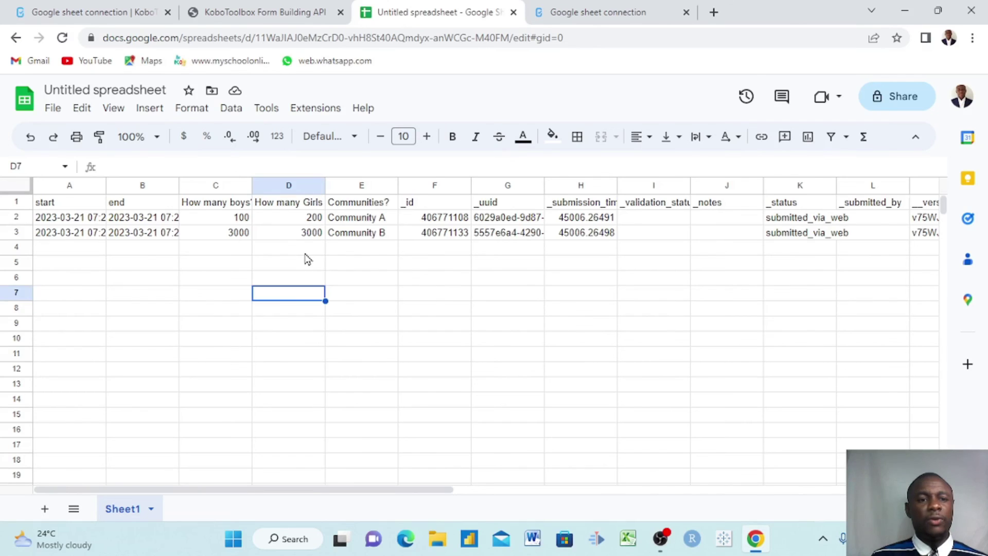
pyautogui.scroll(-2, 313, 259)
pyautogui.hscroll(1, 313, 258)
pyautogui.scroll(2, 313, 259)
pyautogui.click(62, 39)
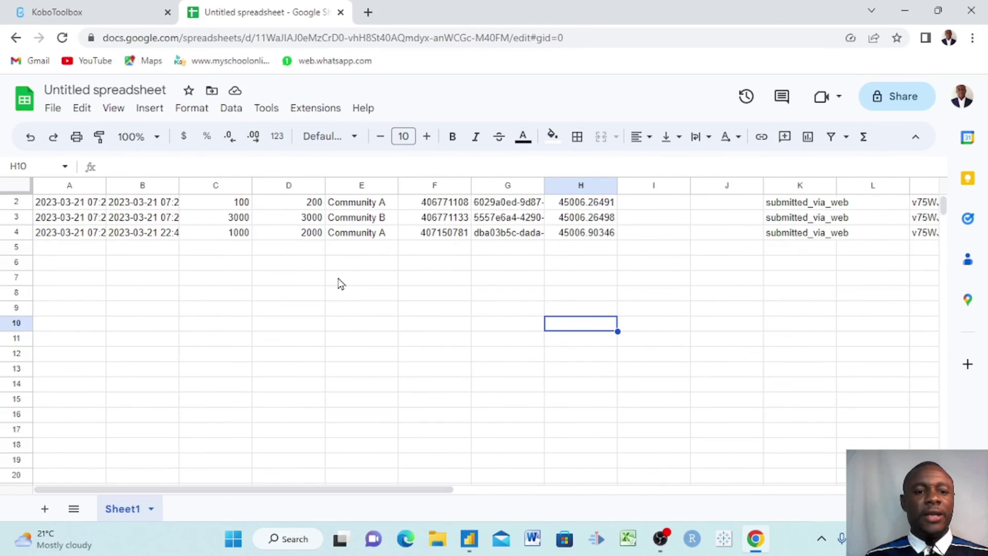
pyautogui.scroll(1, 338, 284)
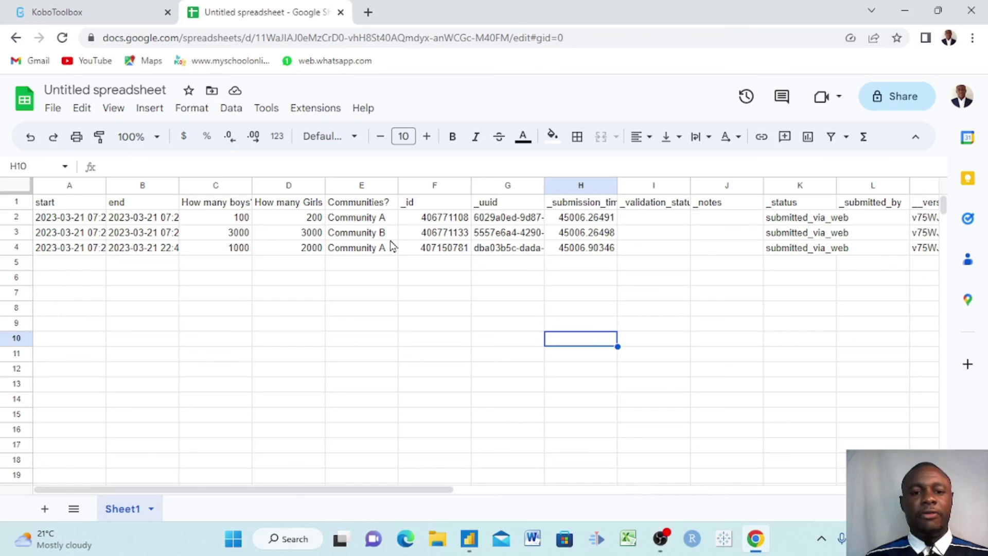
pyautogui.click(206, 236)
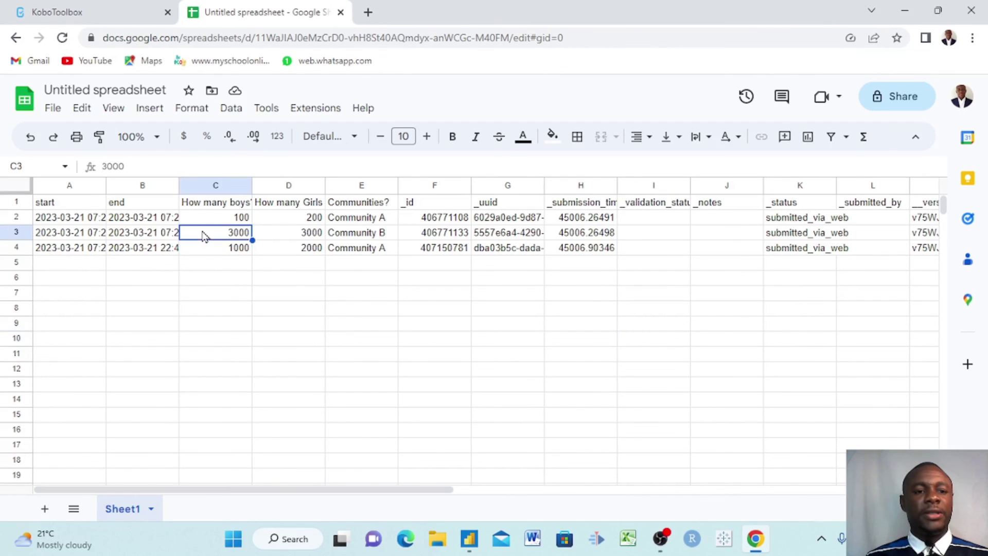
pyautogui.click(229, 249)
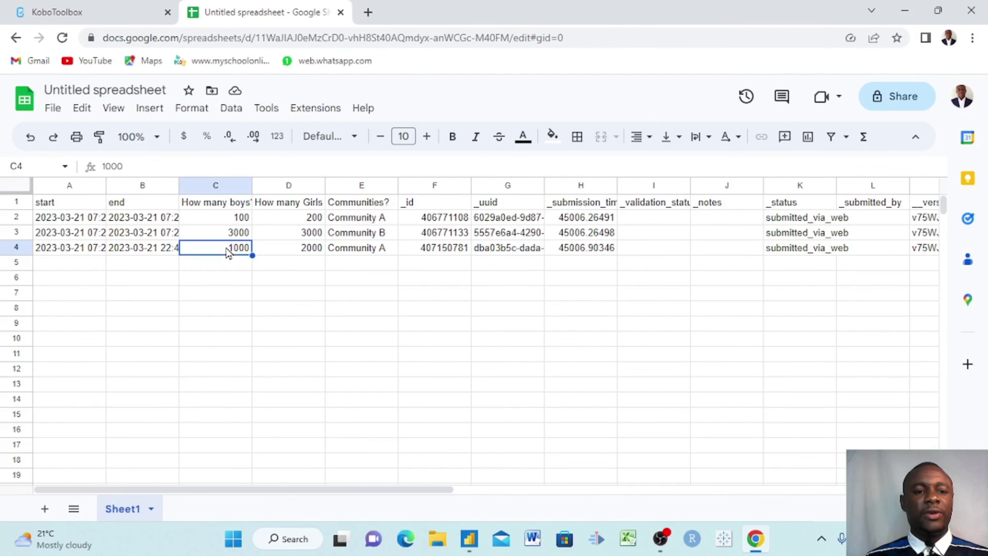
pyautogui.click(301, 255)
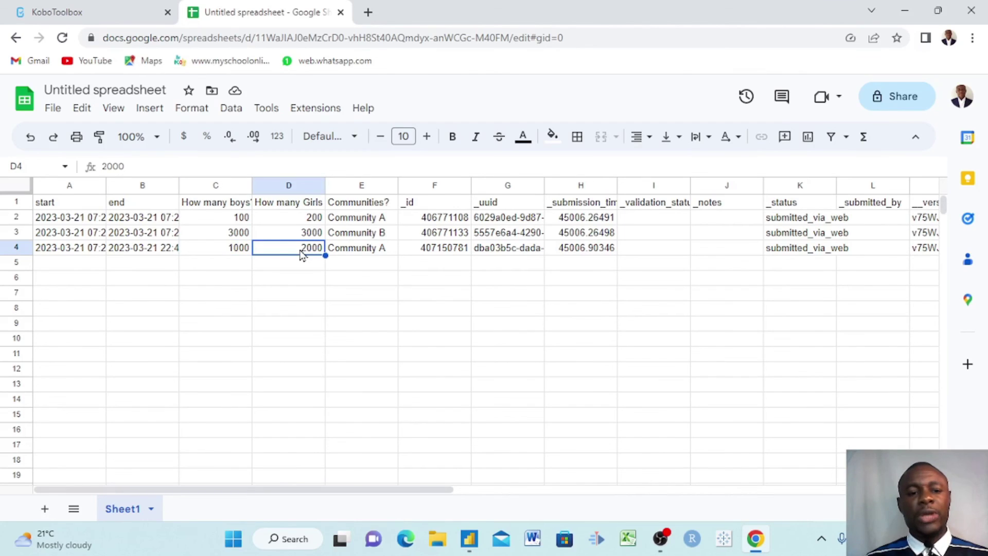
pyautogui.click(212, 254)
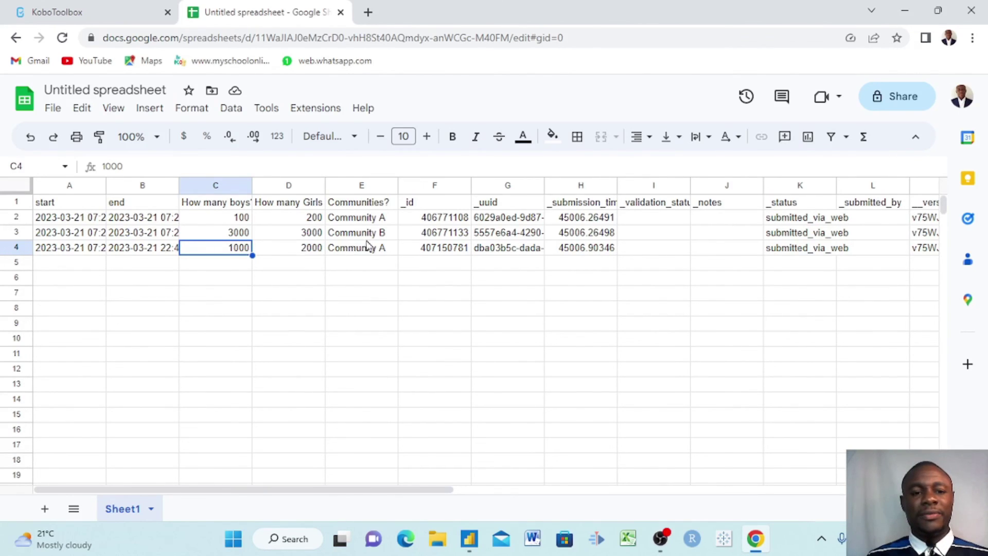
pyautogui.click(56, 12)
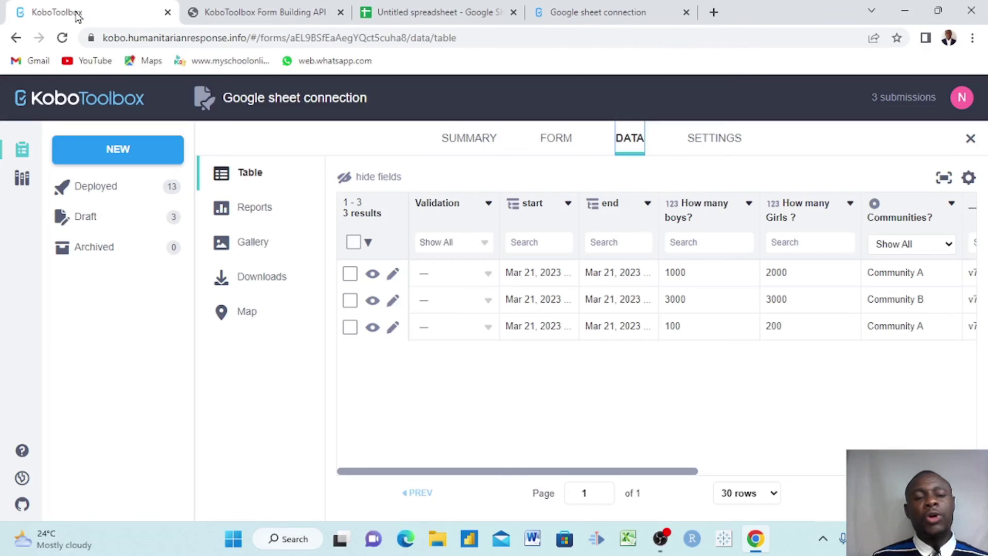